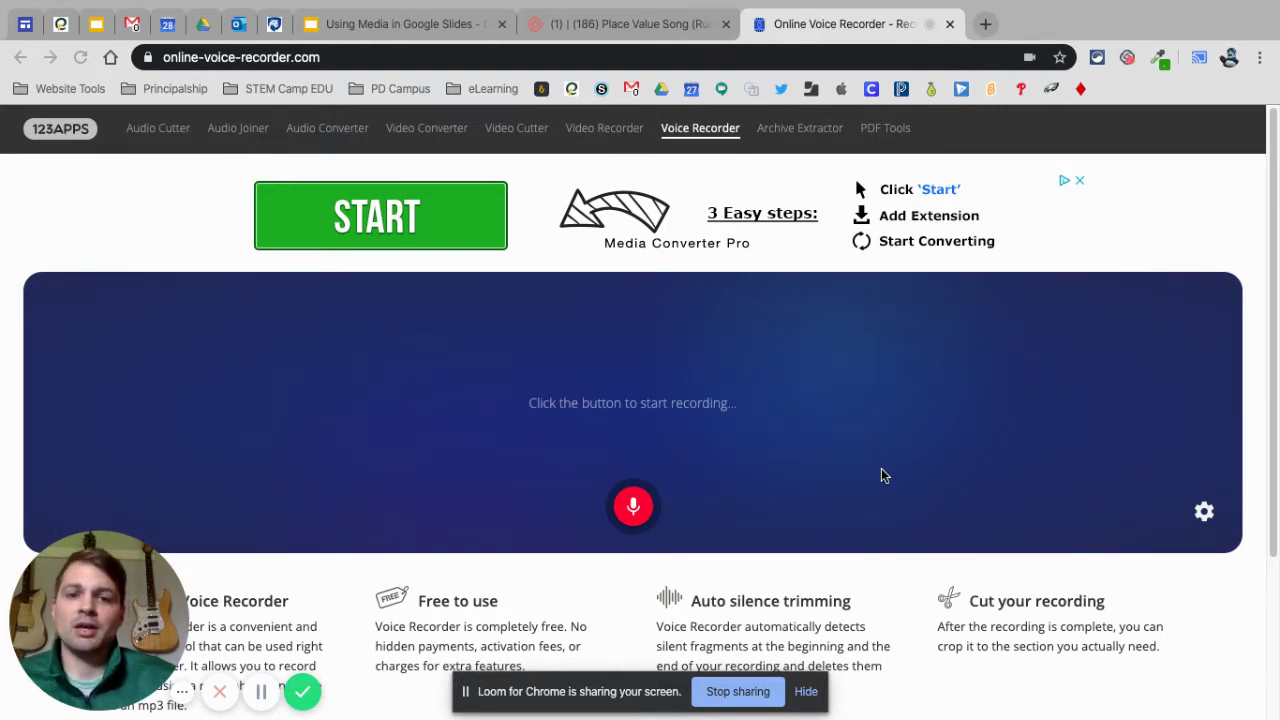
Step: Record a roughly 13-second voice clip in Online Voice Recorder and stop it
click(637, 516)
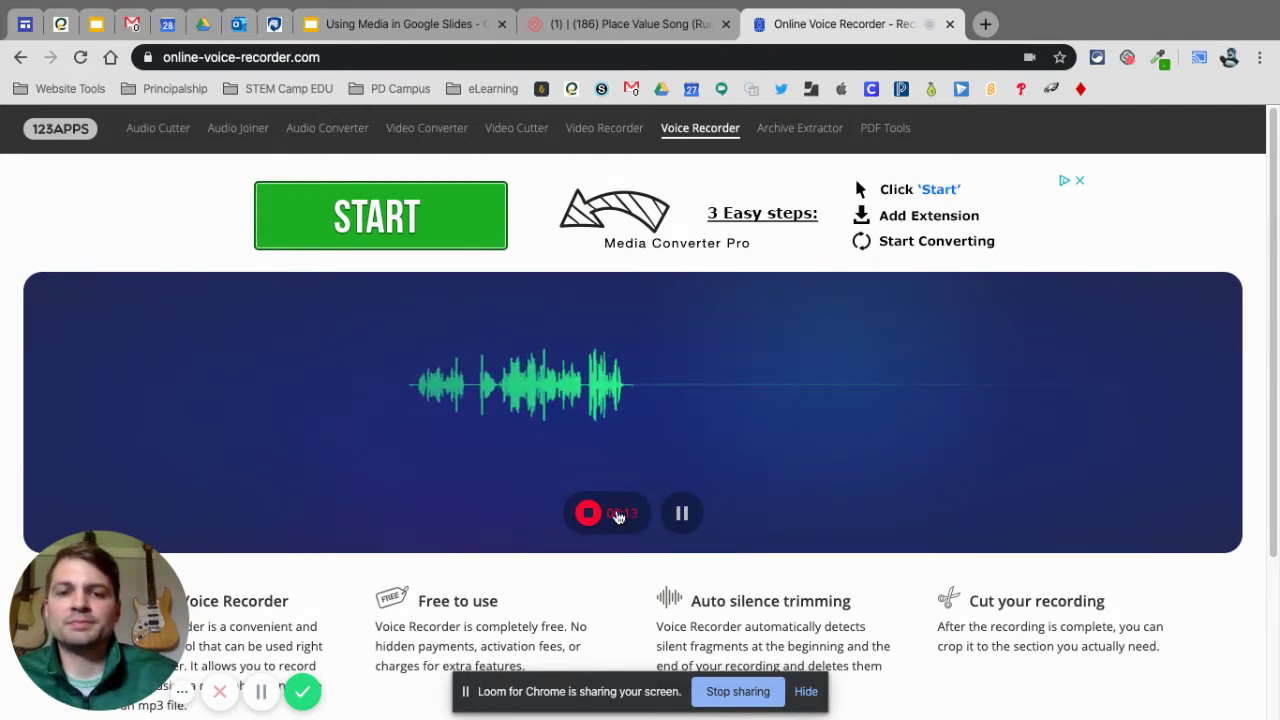
click(618, 516)
scroll(726, 622, down, 3)
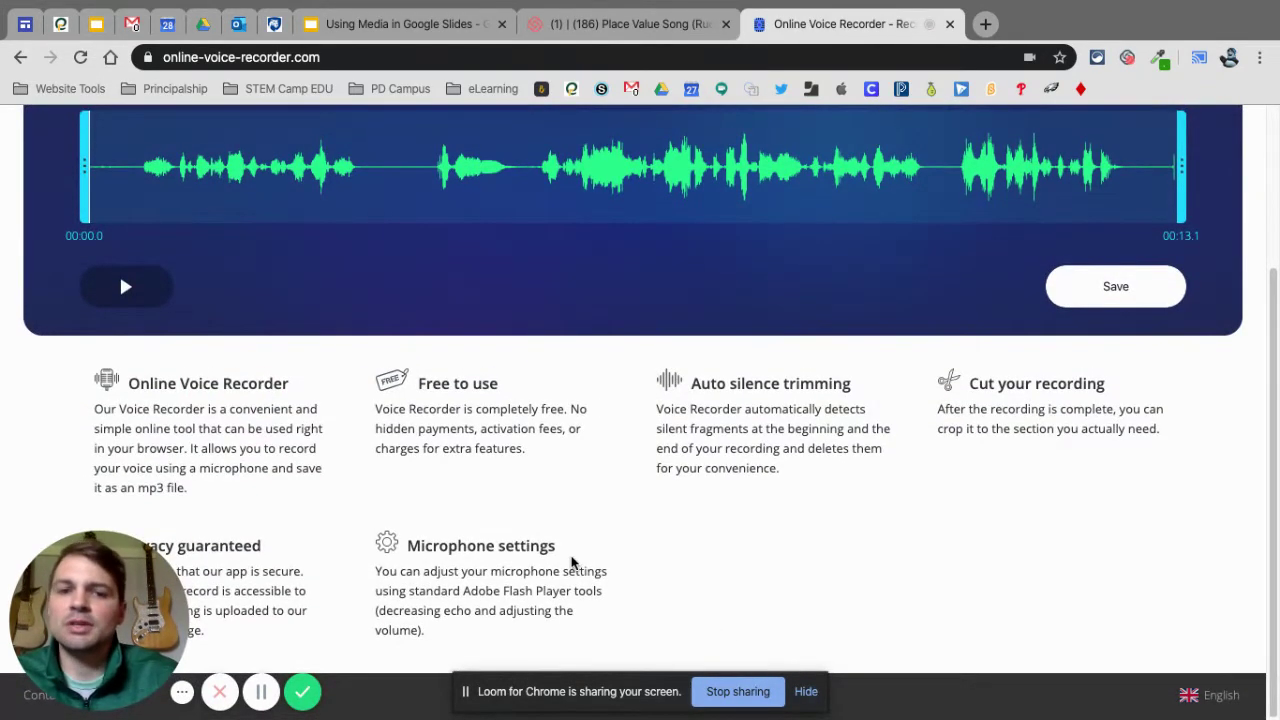
Step: Trim the recording to run from about 0:00.5 to 0:10.2
scroll(573, 563, up, 2)
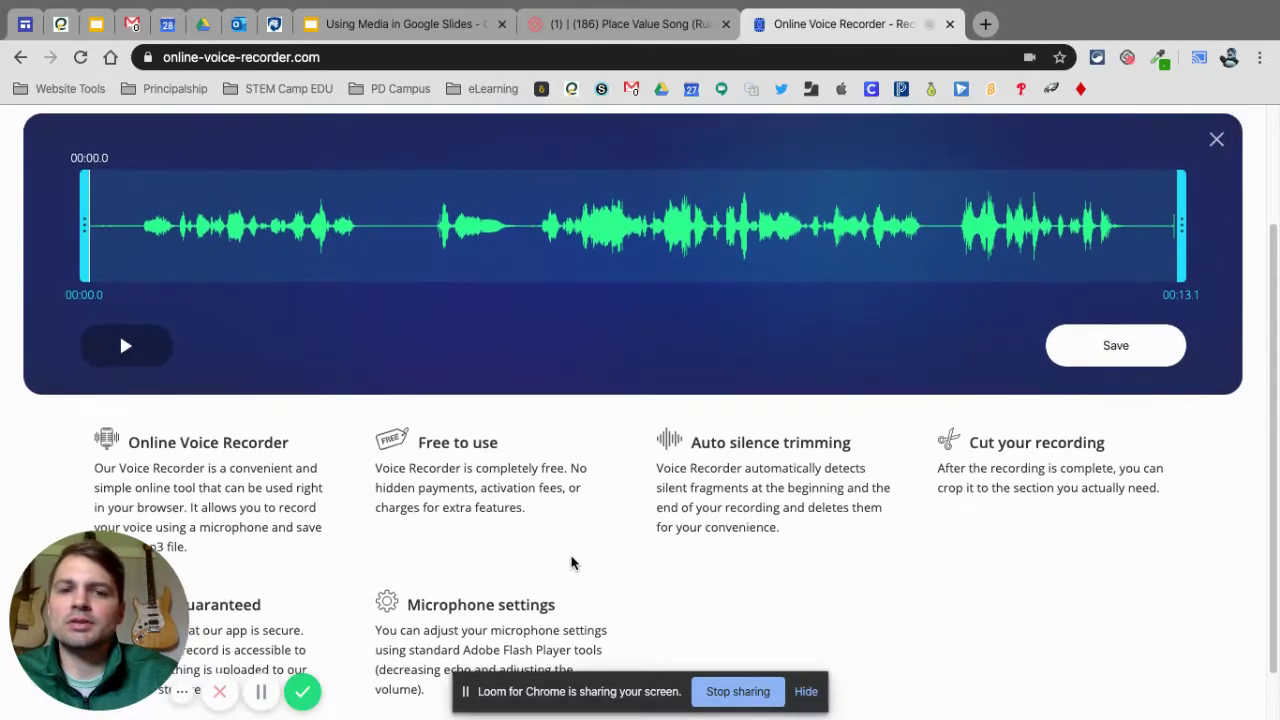
scroll(573, 563, up, 3)
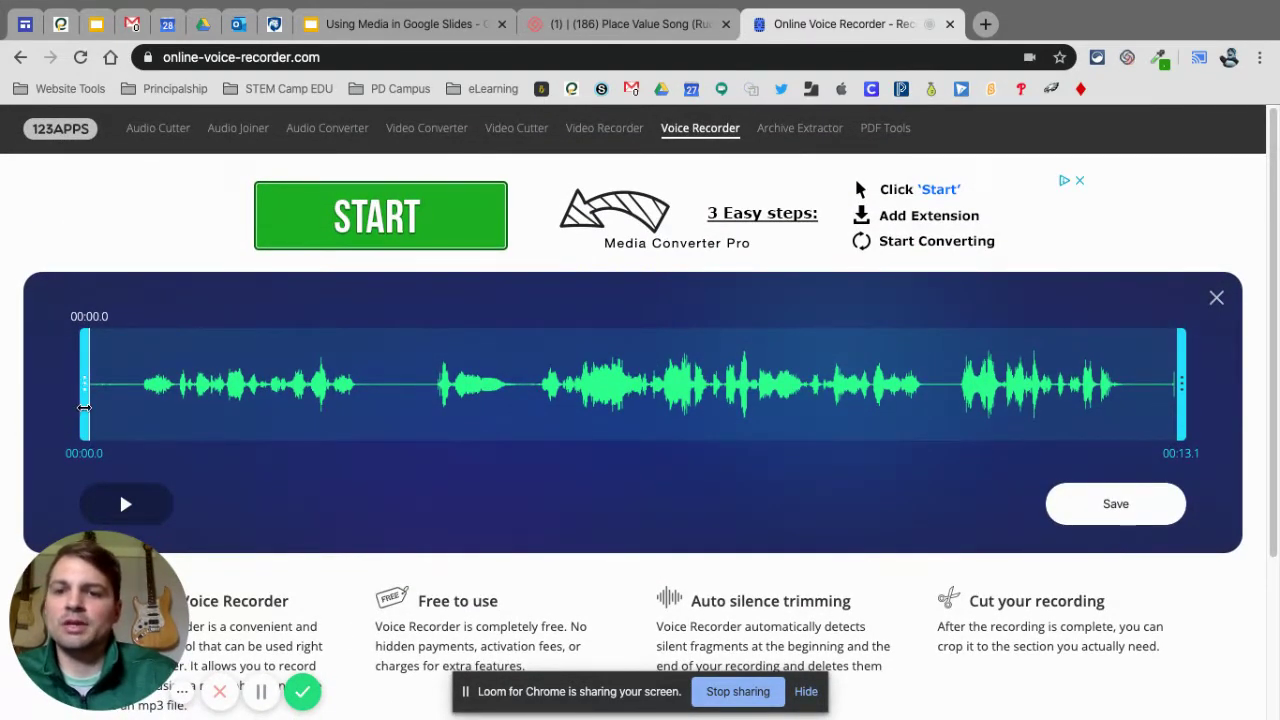
drag(84, 408, 129, 413)
drag(1180, 415, 942, 416)
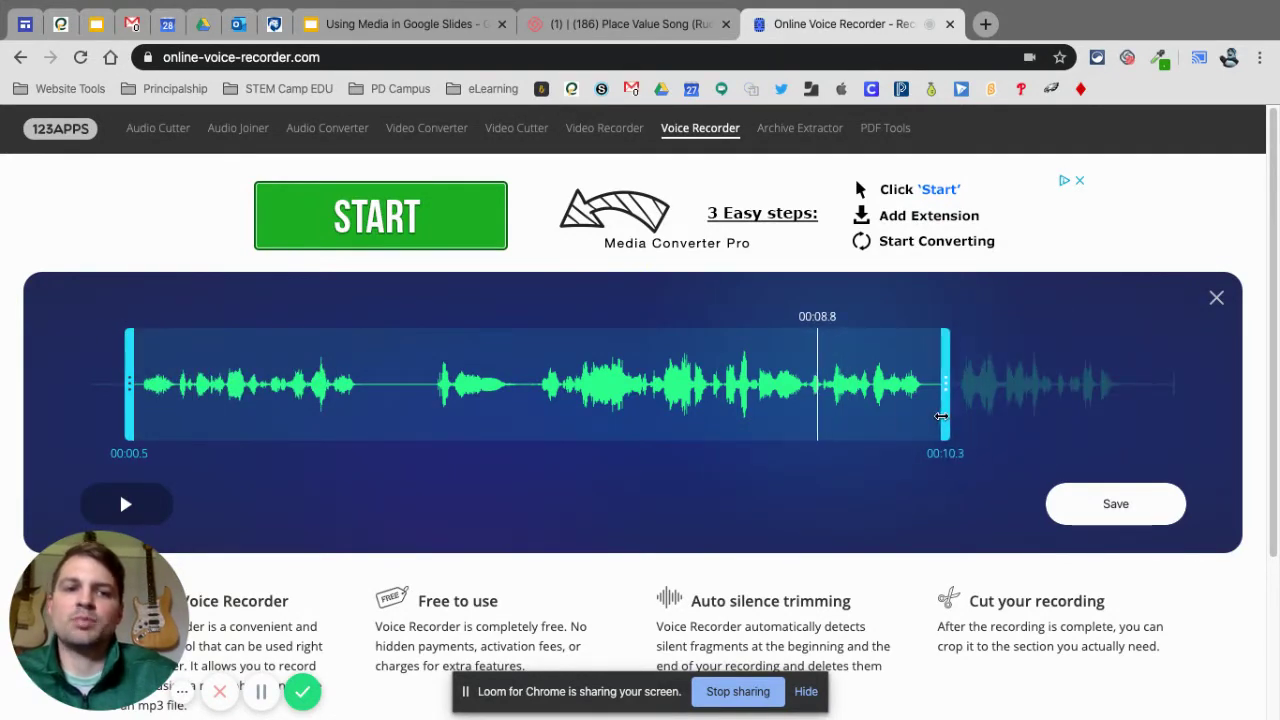
Step: Preview the trimmed clip from 3.8 seconds, then save it as an mp3
click(404, 391)
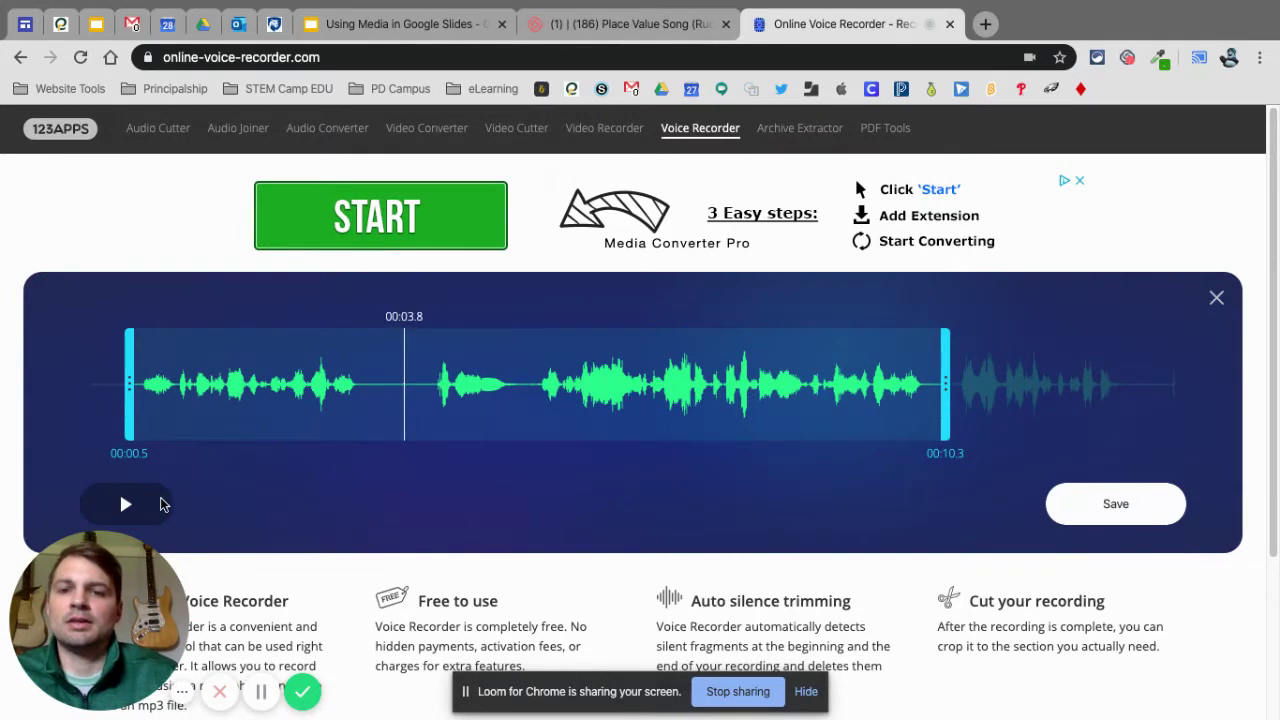
click(140, 508)
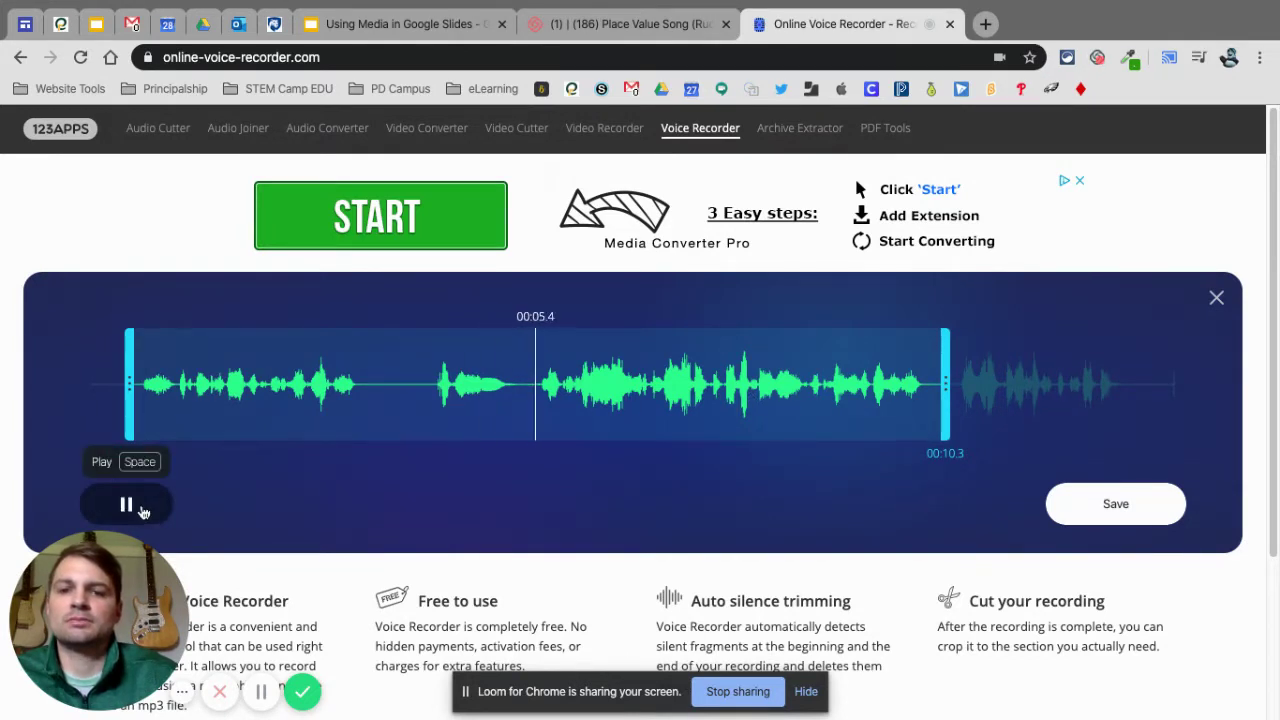
click(140, 508)
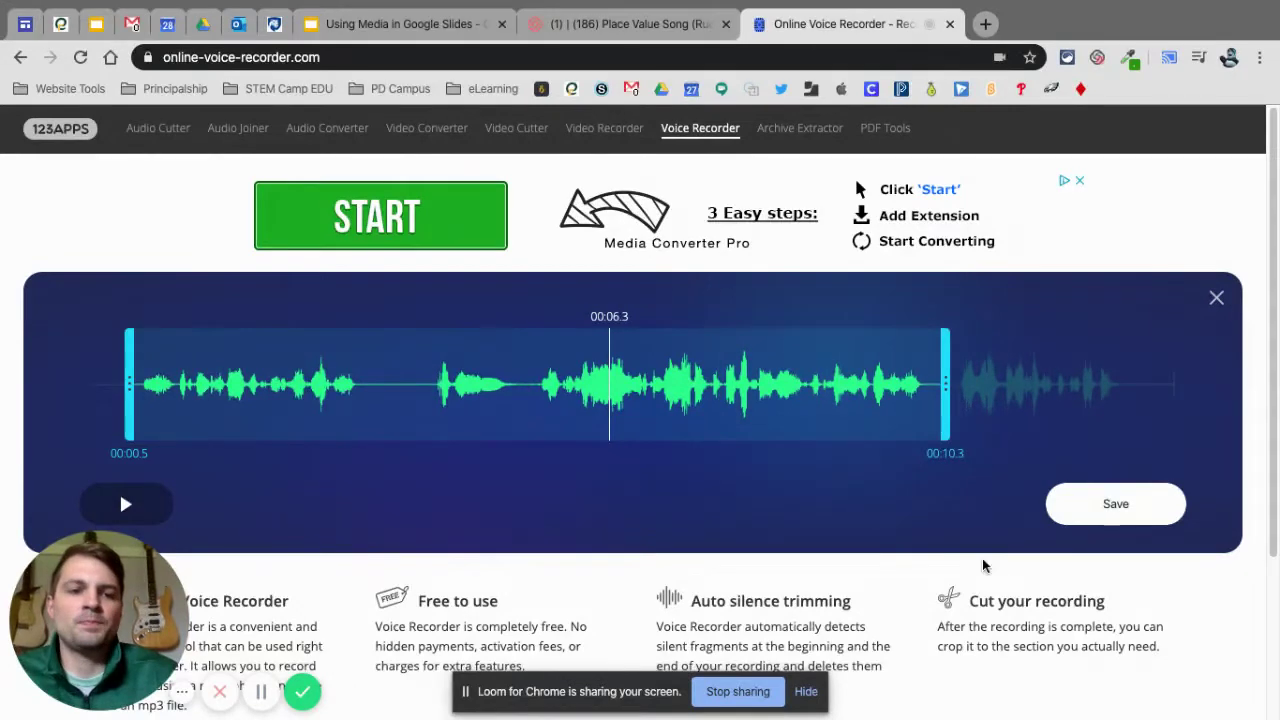
click(1072, 505)
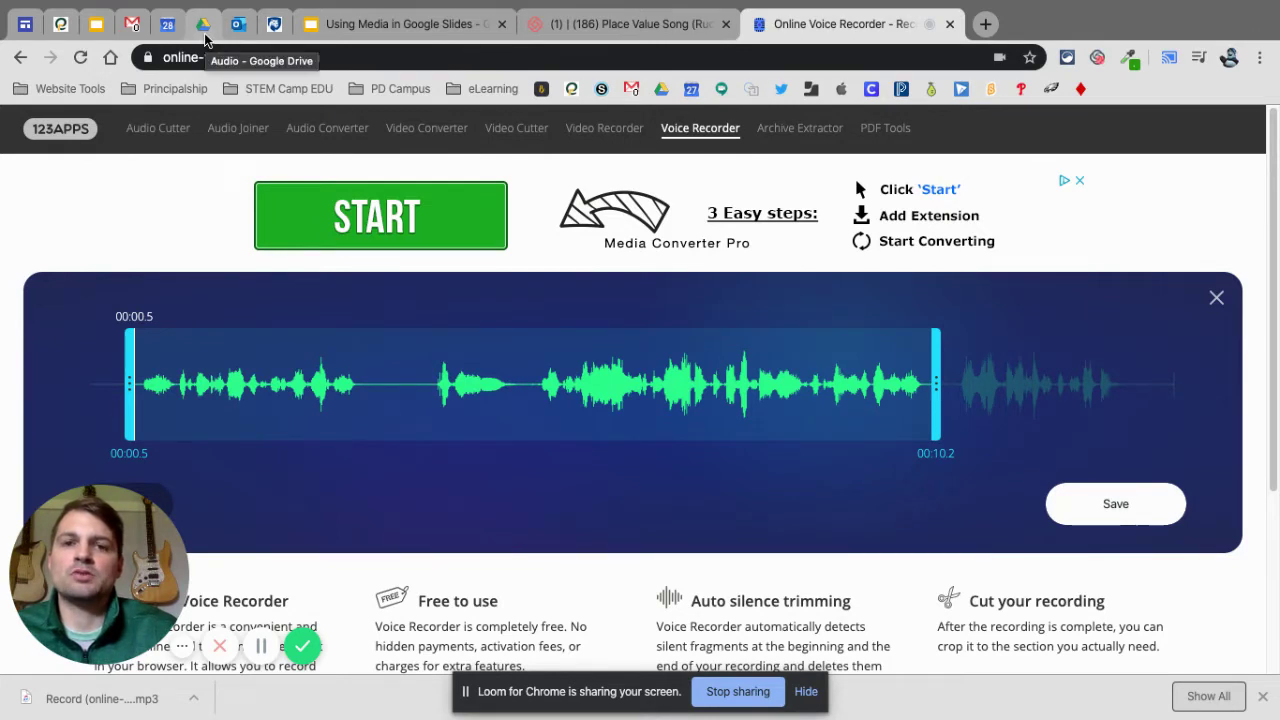
Step: Create a folder named 'Audio Recordings' inside the Audio folder in Google Drive
click(204, 30)
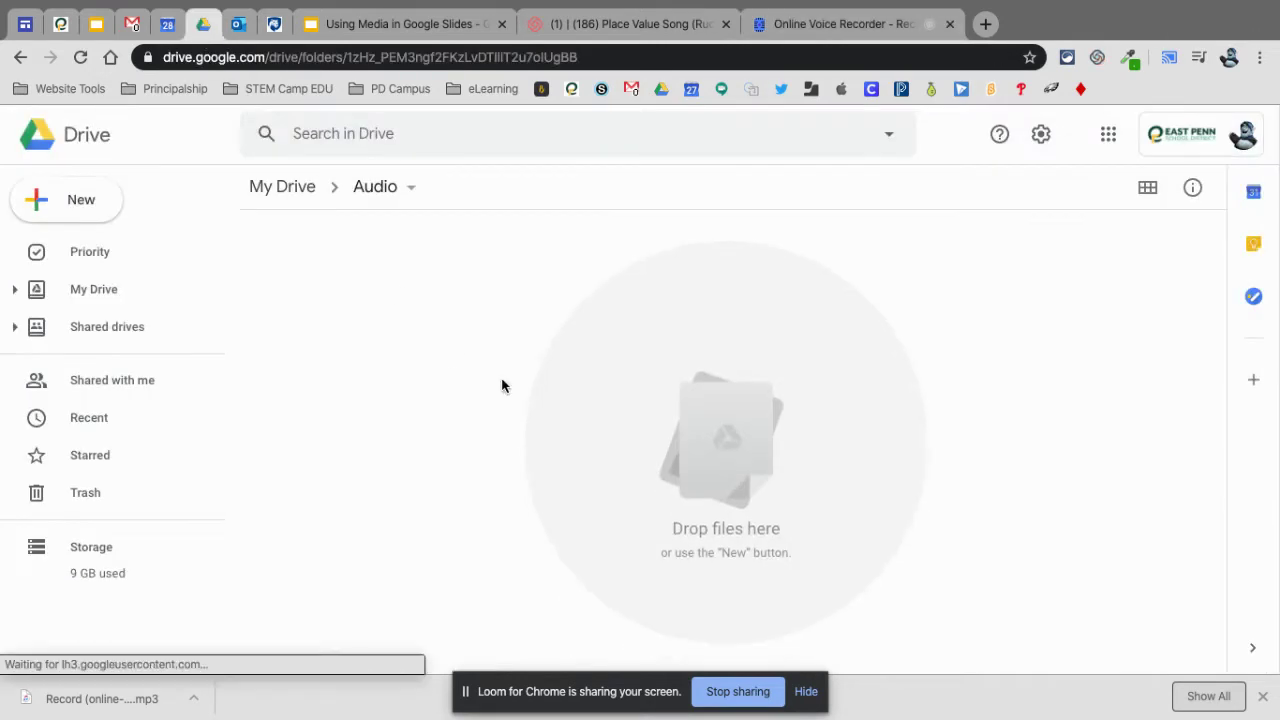
click(80, 199)
click(84, 199)
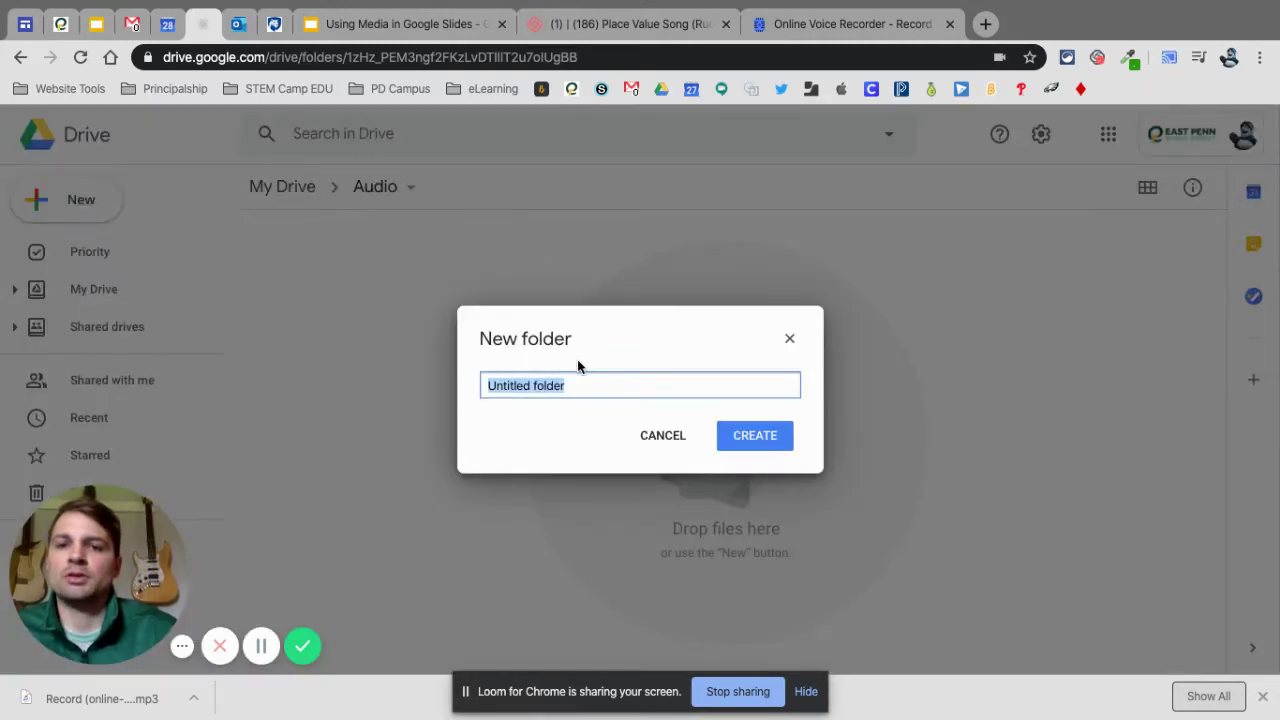
text(Audio Re)
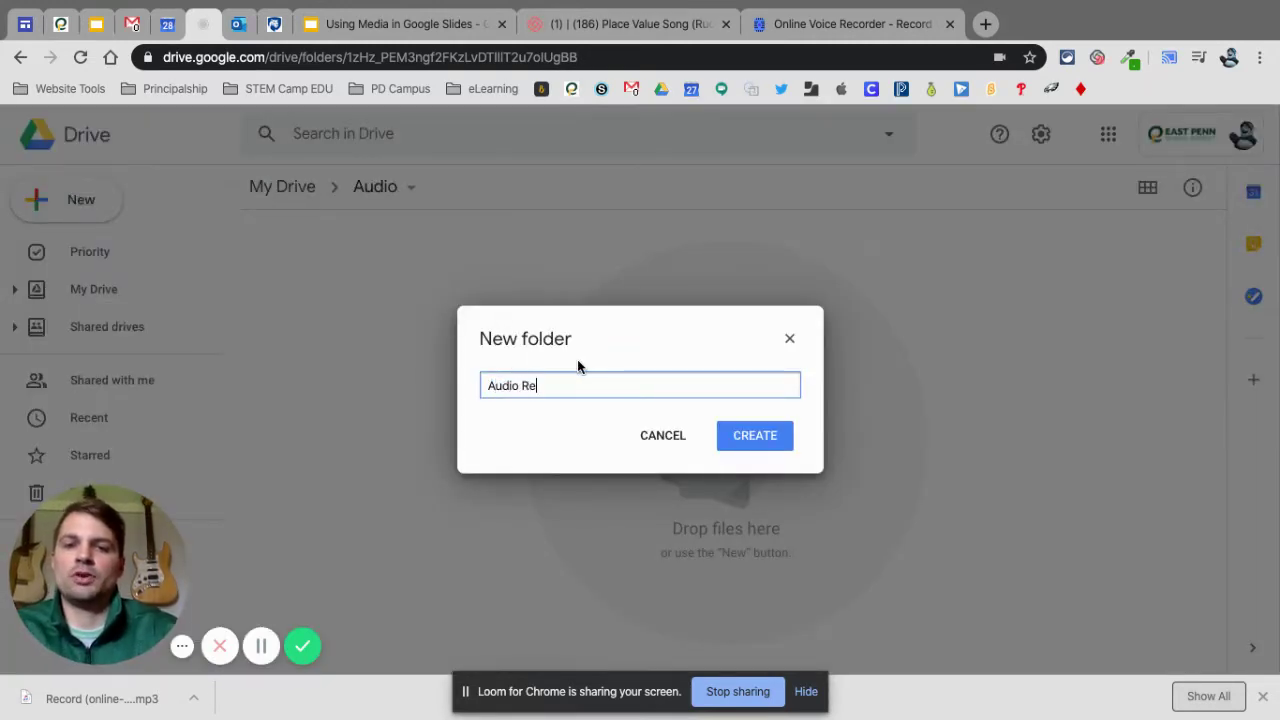
text(cordings)
key(Return)
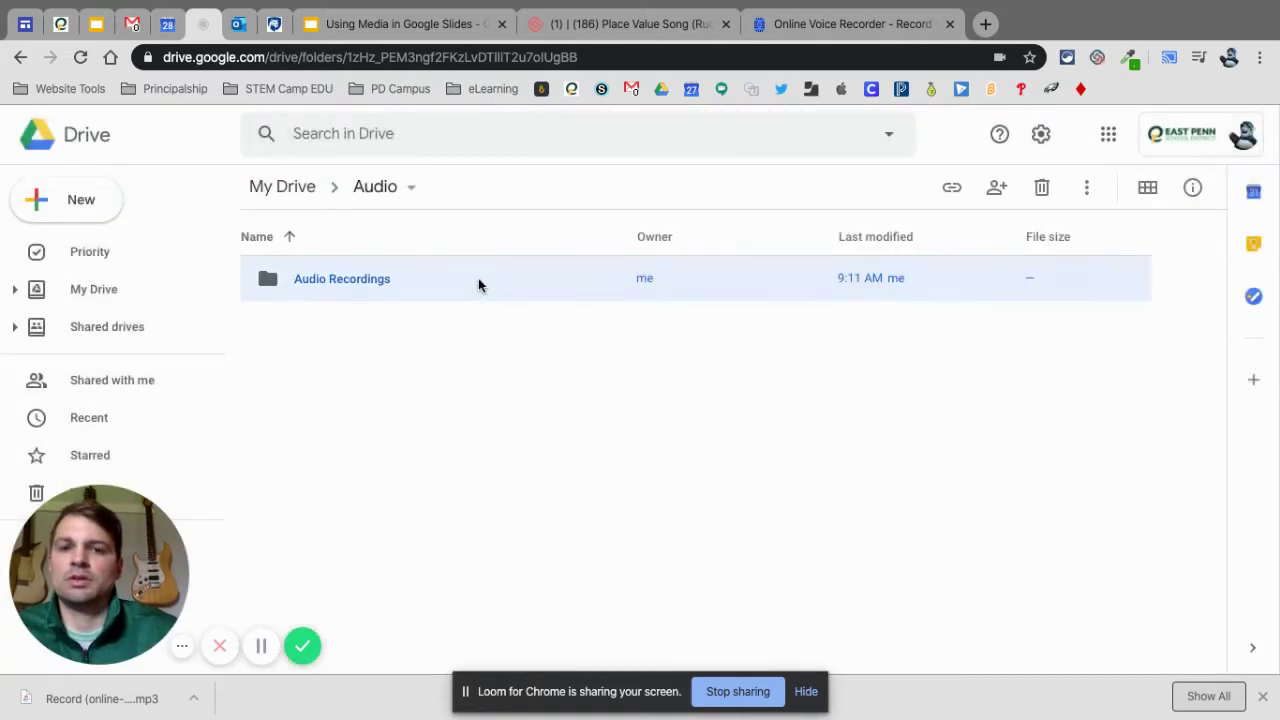
click(482, 430)
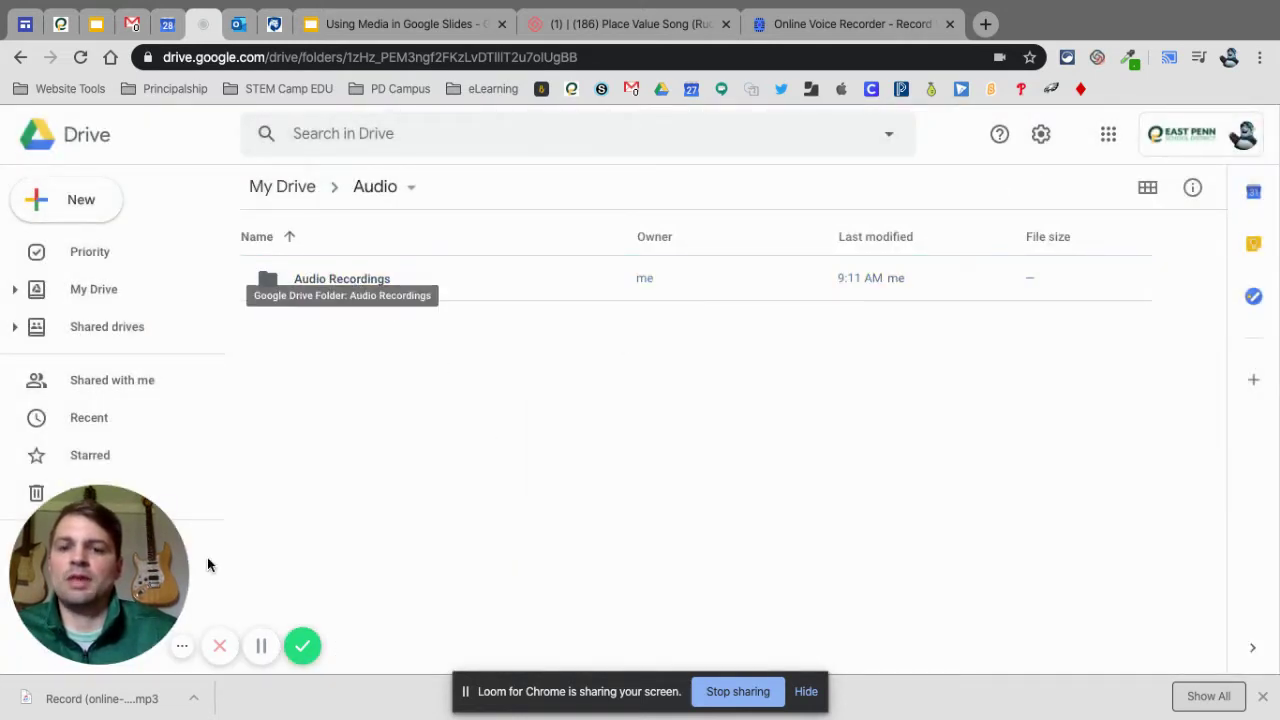
Step: Upload the downloaded mp3 into Audio Recordings, check it's there, and return to Audio
drag(105, 705, 378, 277)
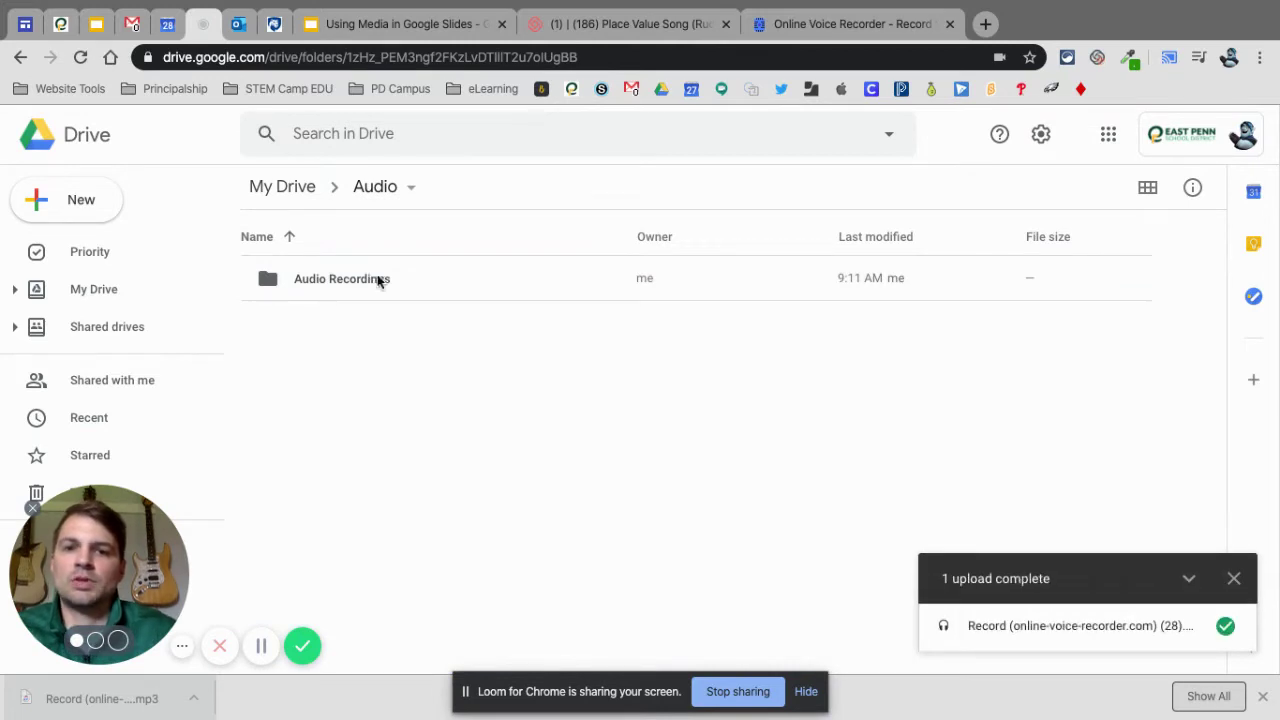
click(398, 283)
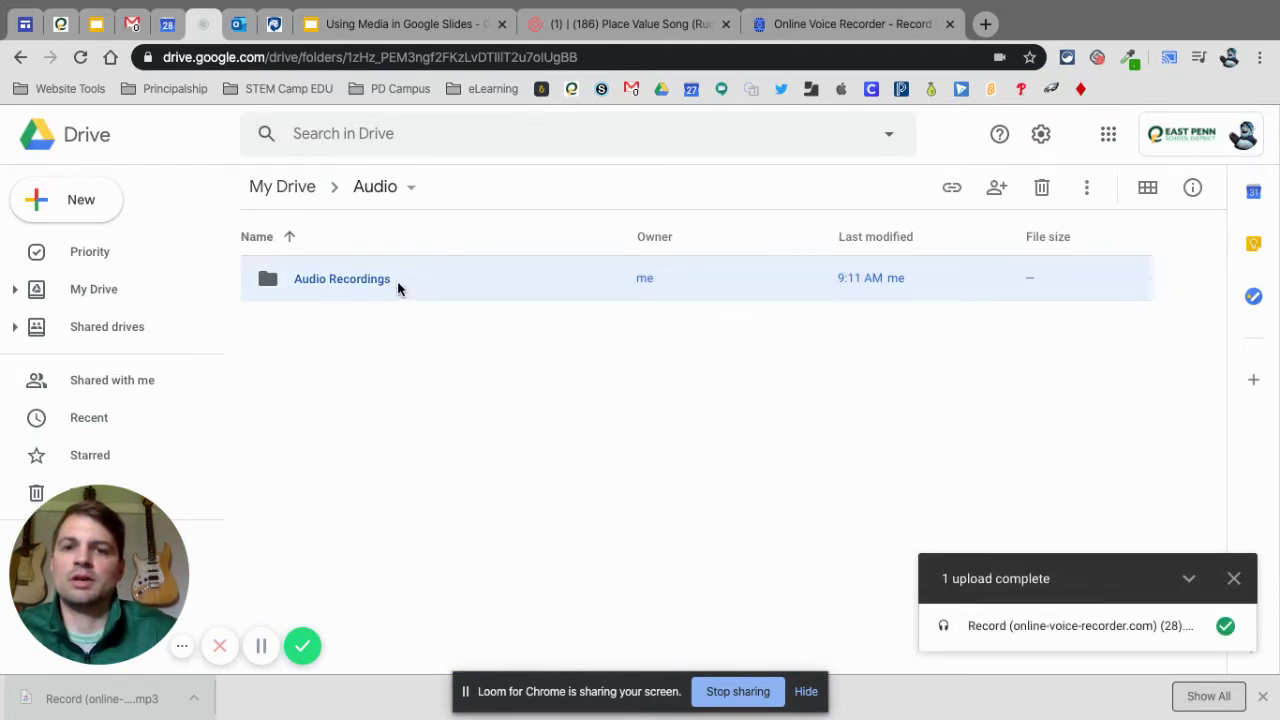
double_click(397, 281)
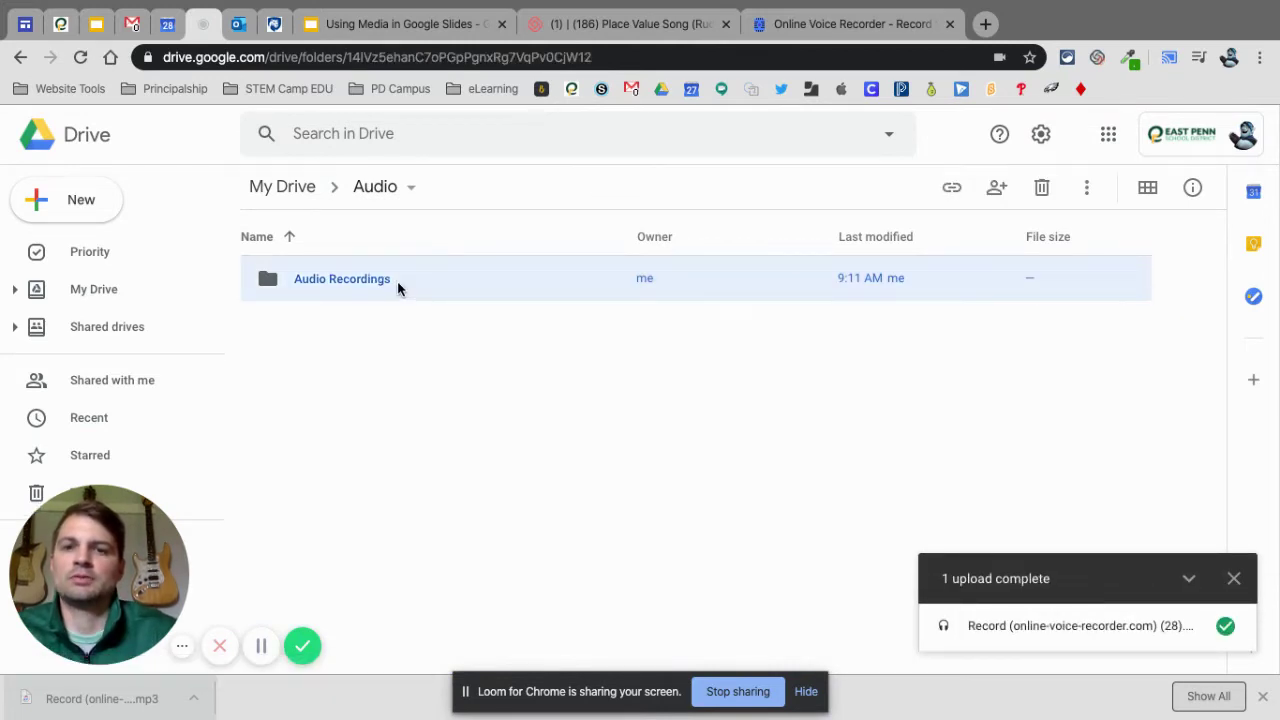
click(385, 190)
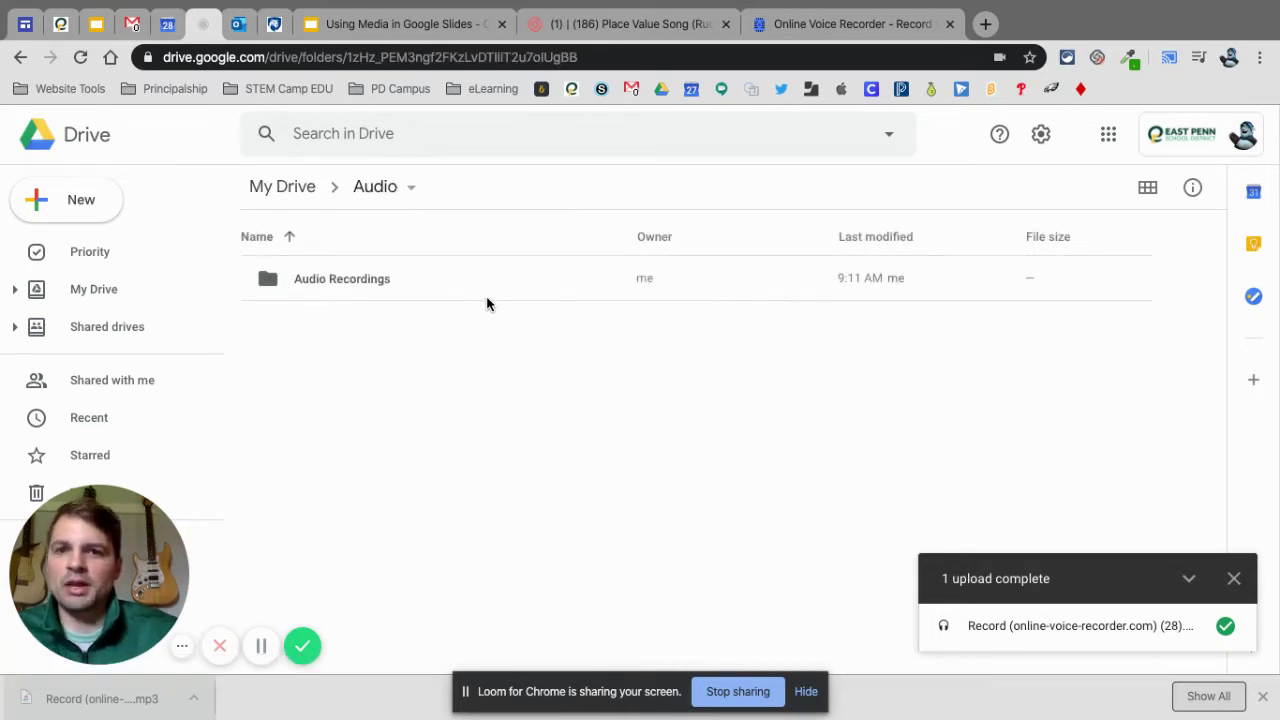
click(488, 298)
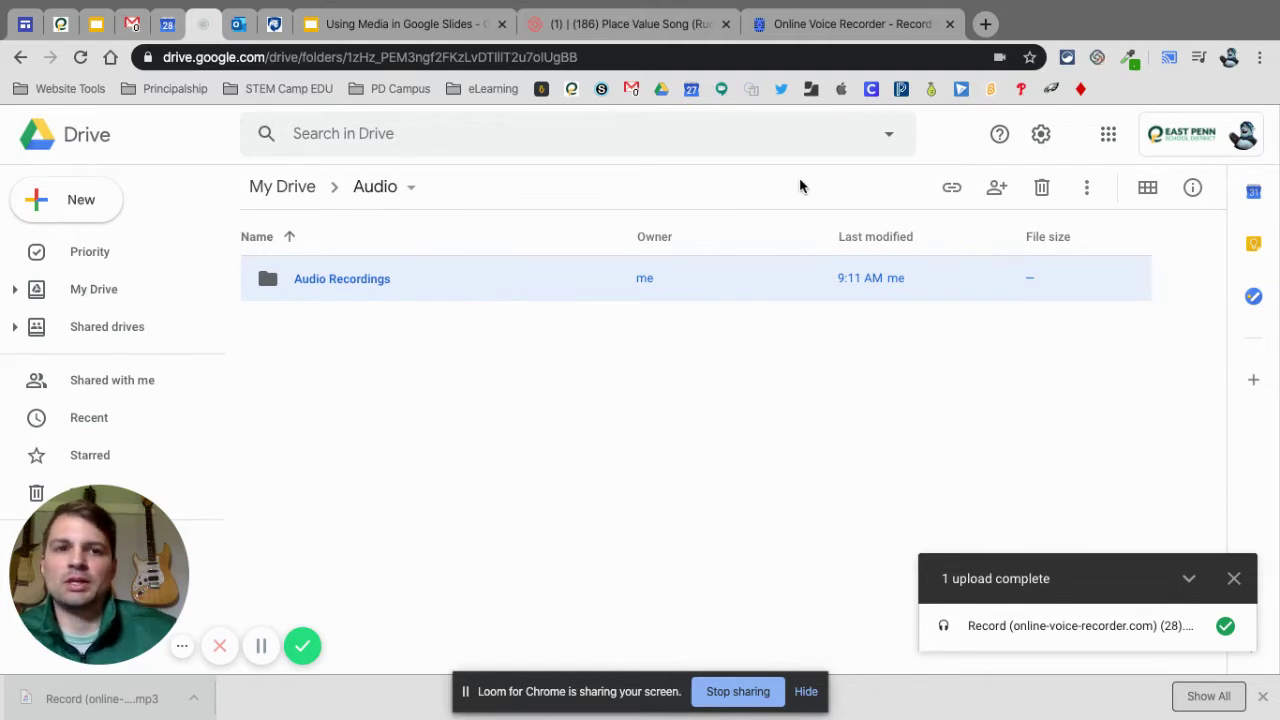
Step: Set the Audio Recordings folder's link sharing to 'On - Anyone with the link' and save
click(955, 192)
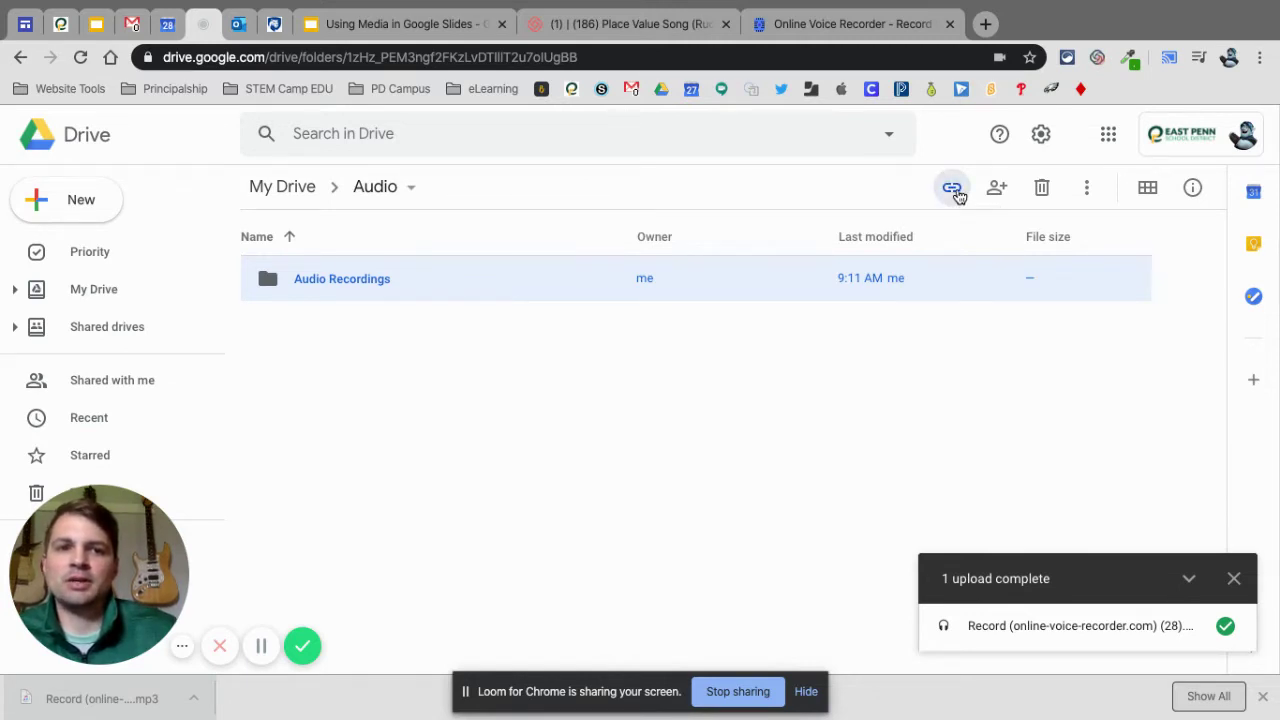
click(1059, 237)
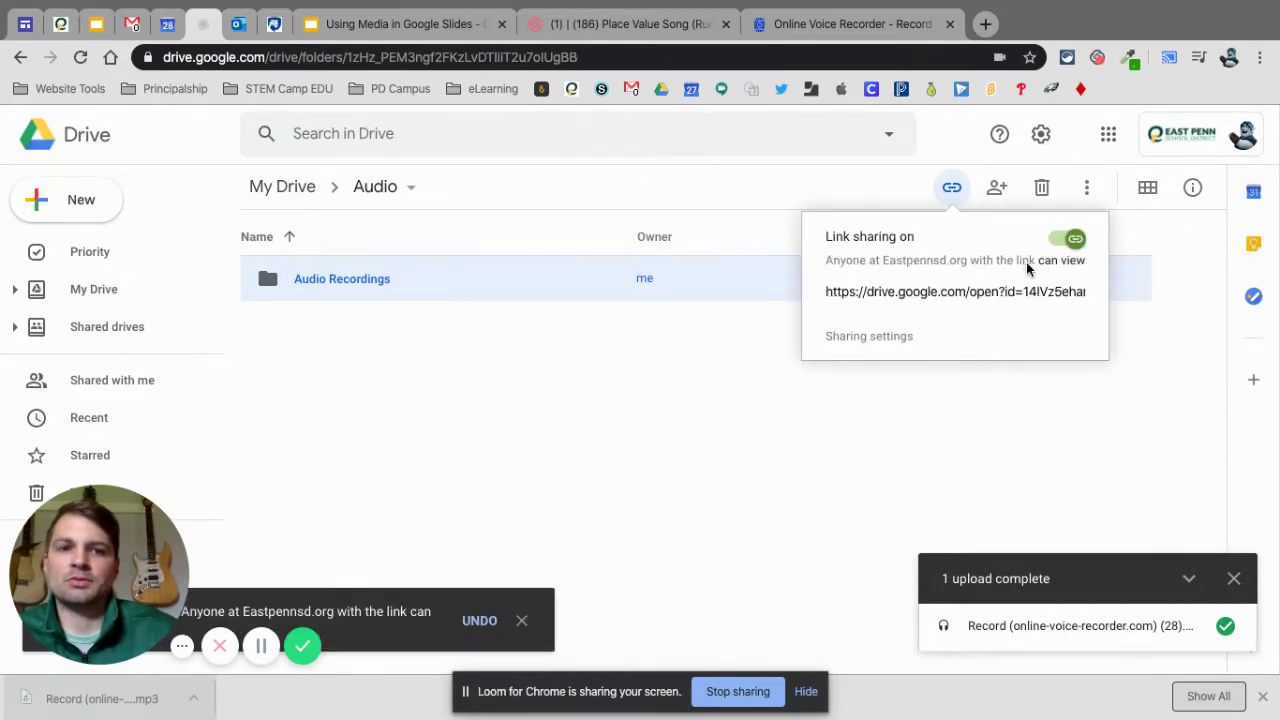
click(867, 338)
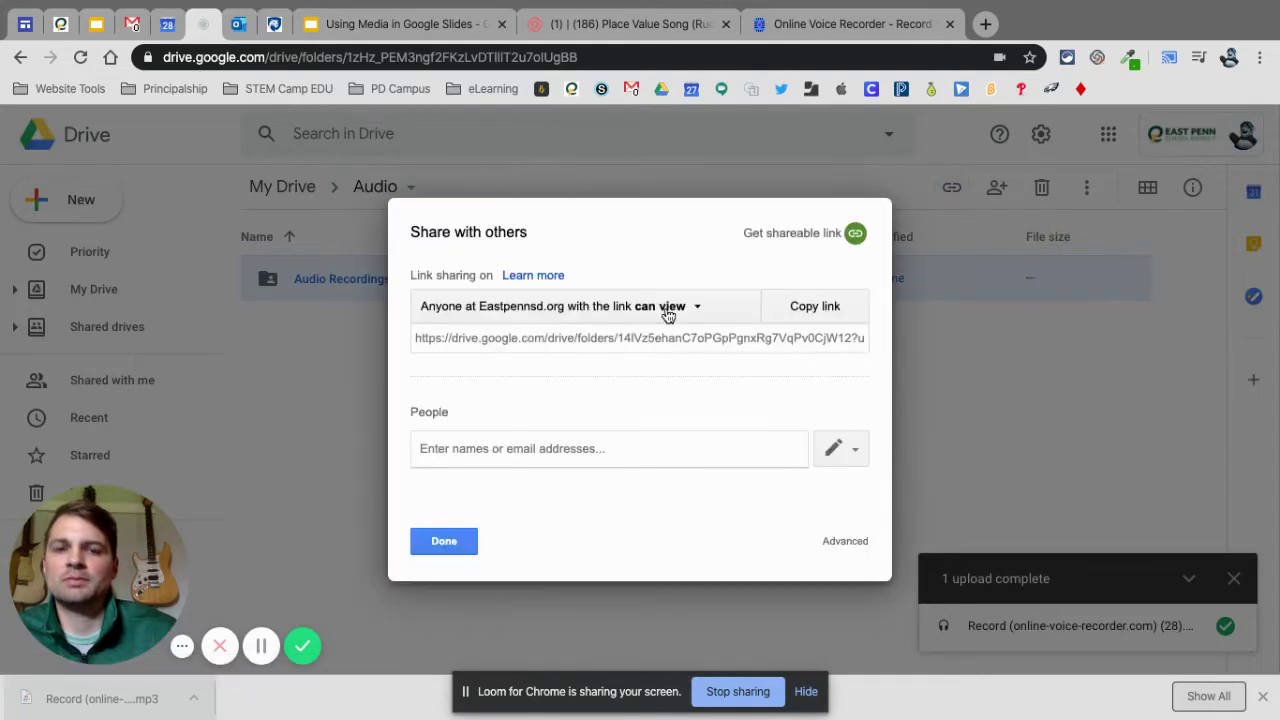
click(666, 310)
click(492, 450)
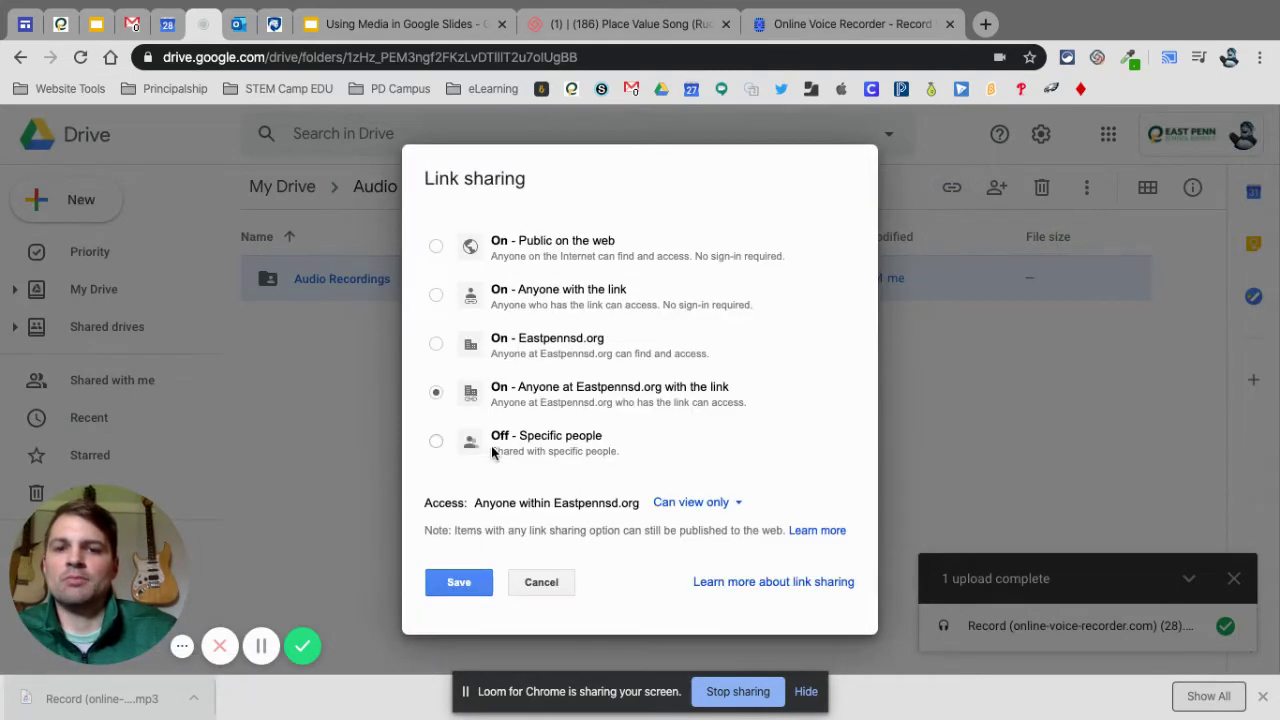
click(443, 294)
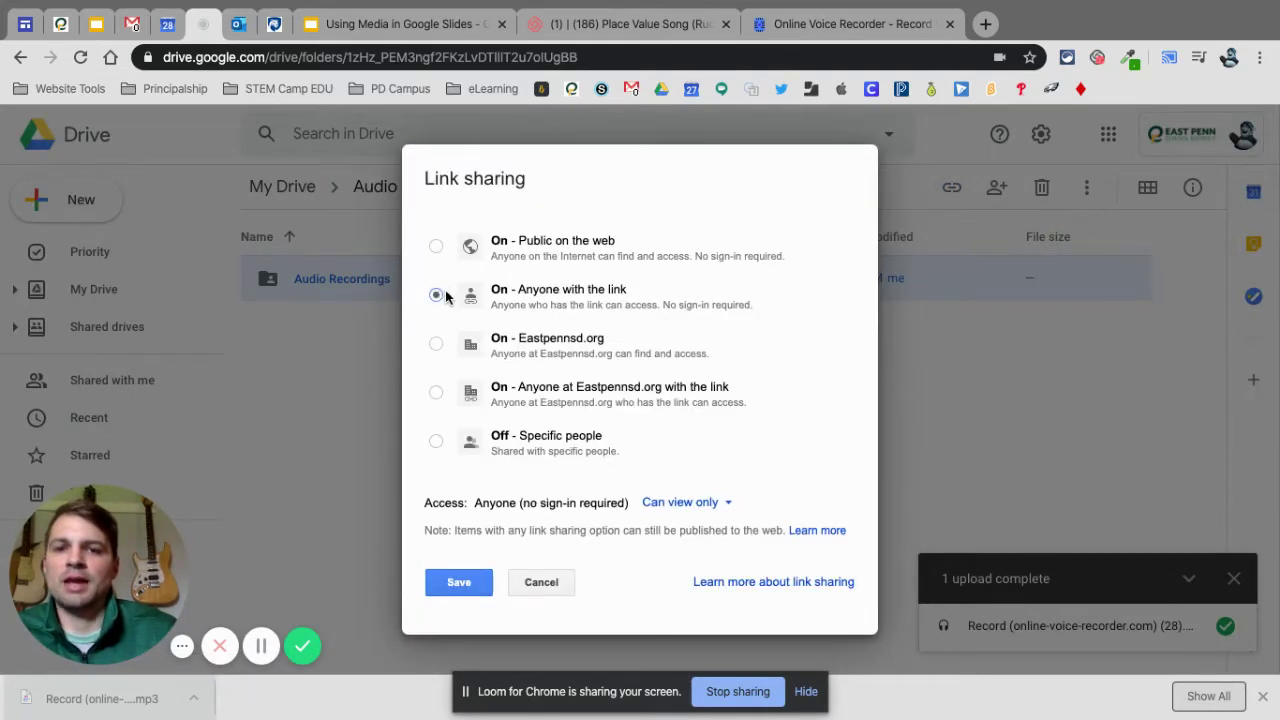
click(464, 591)
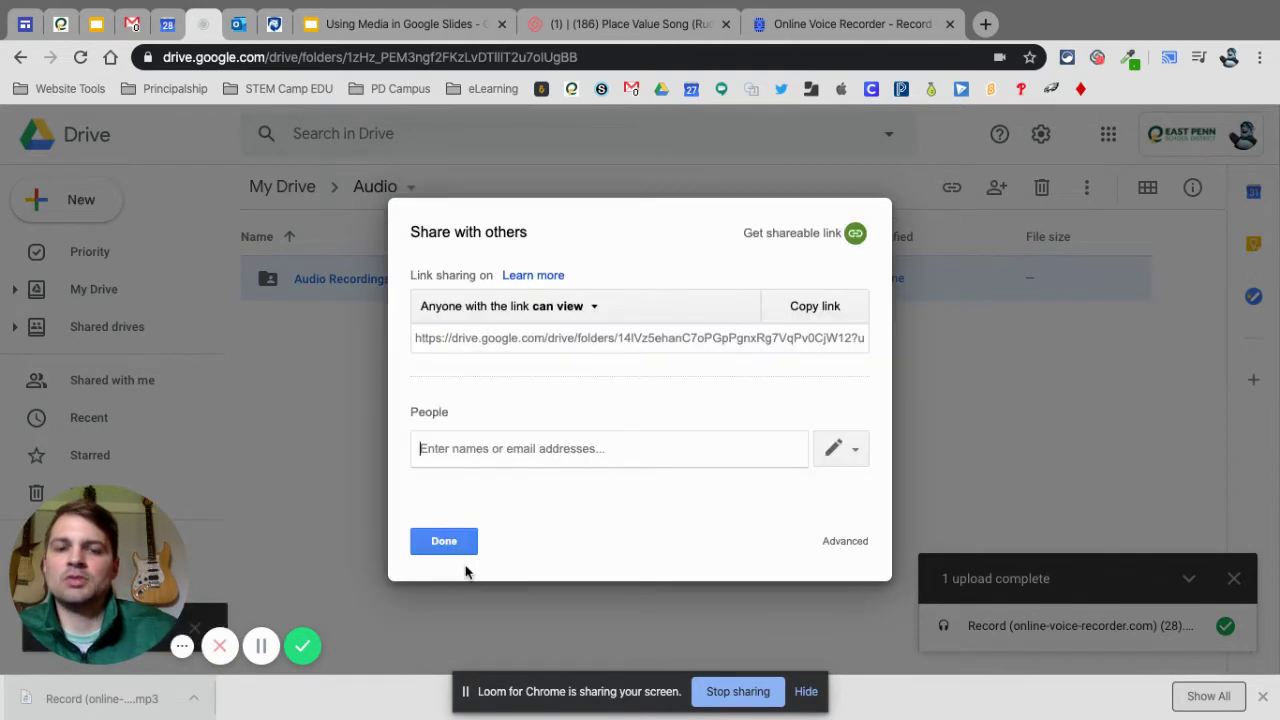
click(462, 541)
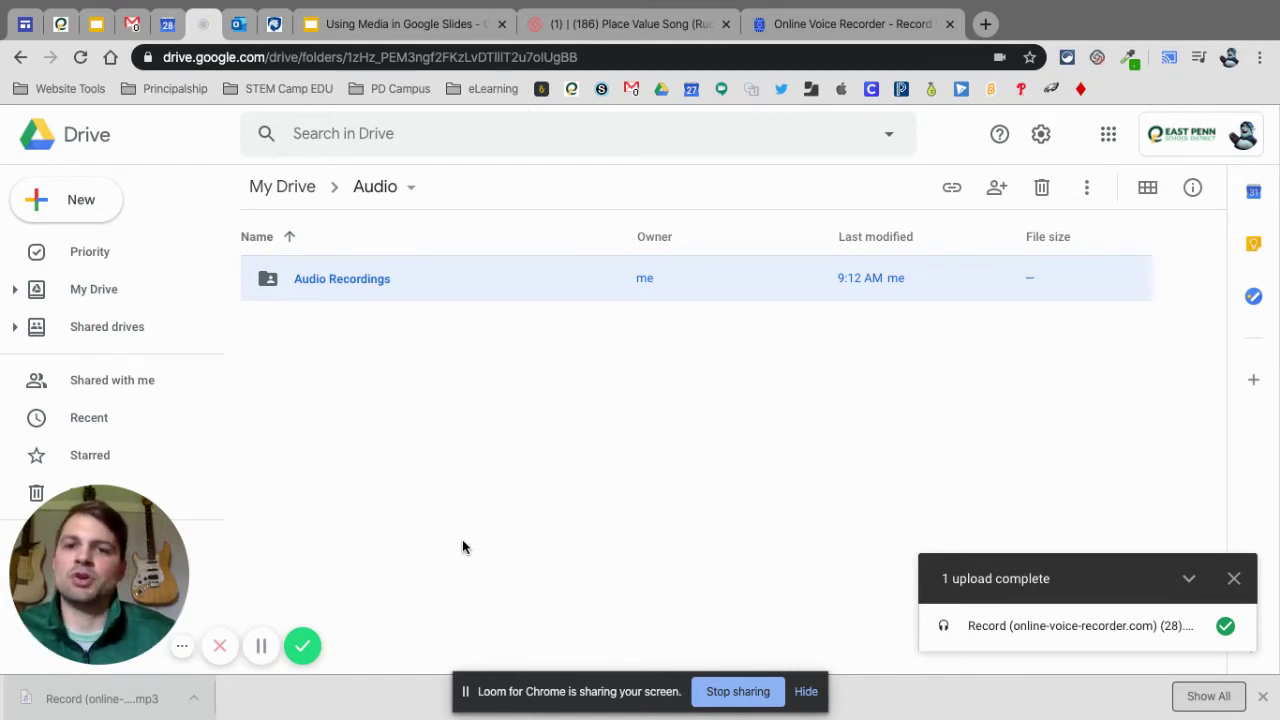
Step: Open Audio Recordings and select the 304 KB recording mp3 inside it
double_click(379, 286)
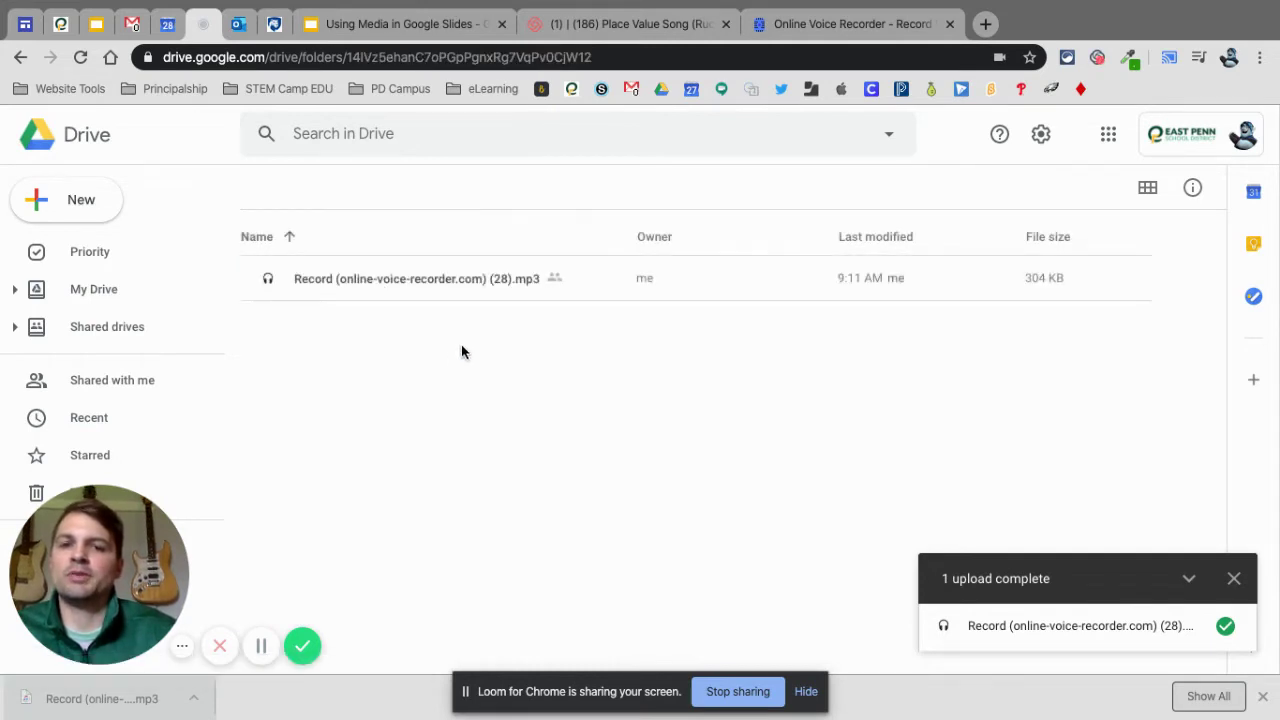
click(476, 287)
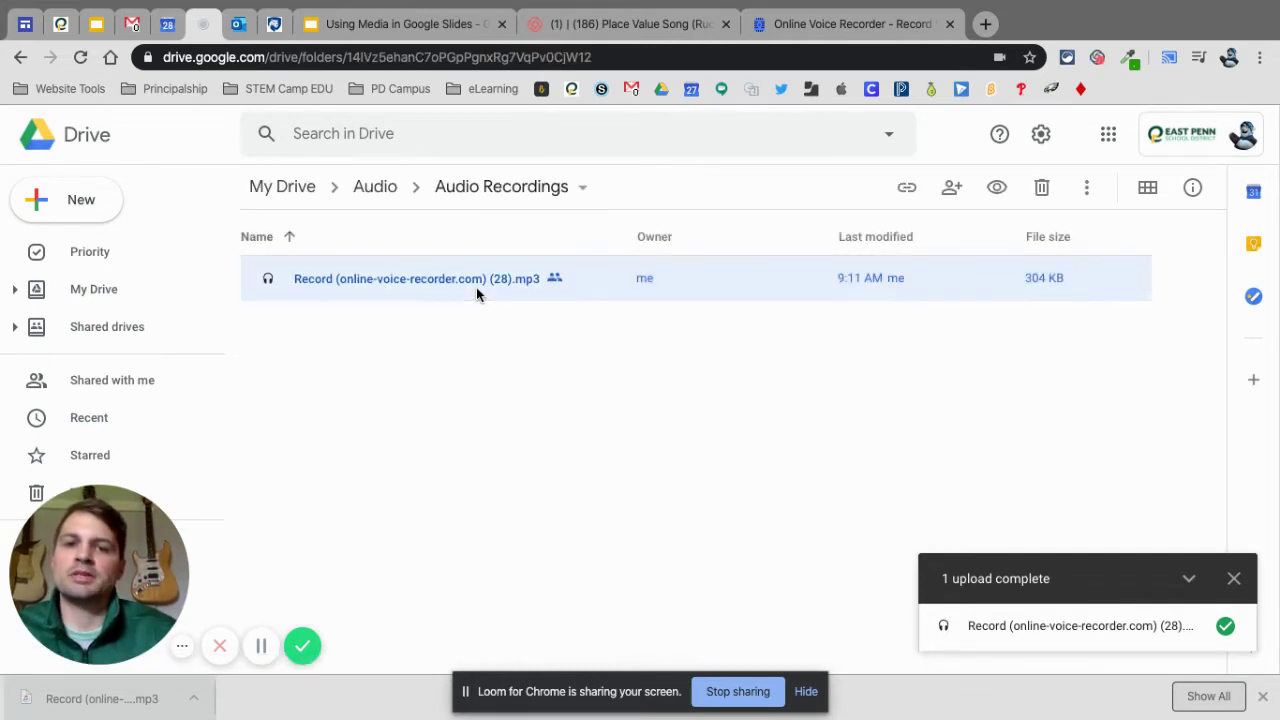
Step: Rename 'Record (online-voice-recorder.com) (28).mp3' to Test.mp3
right_click(799, 302)
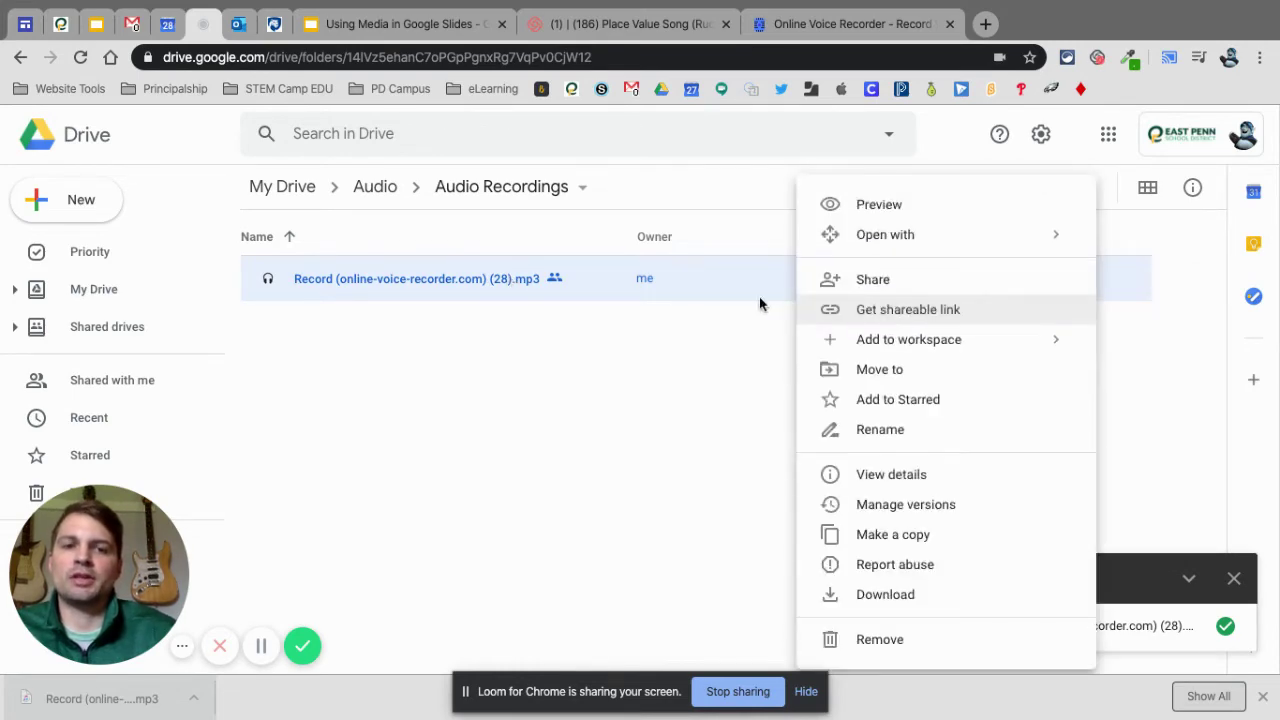
click(865, 428)
text(Tes)
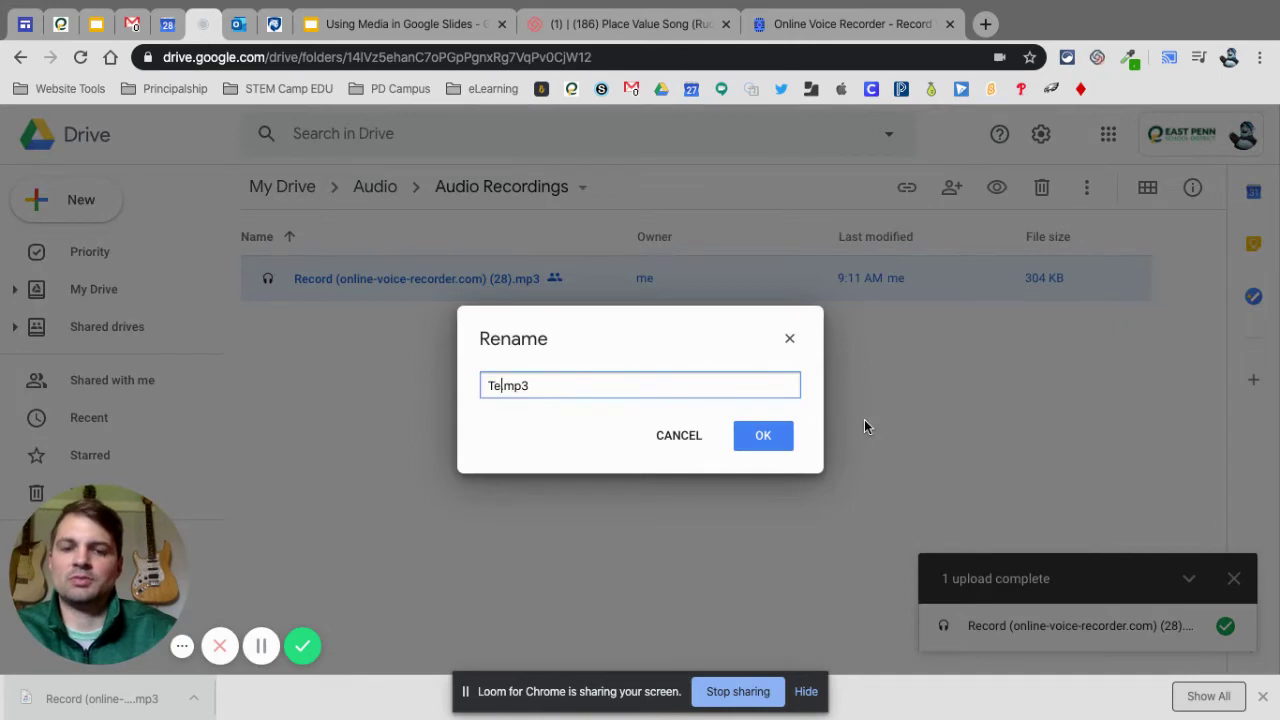
text(t)
key(Return)
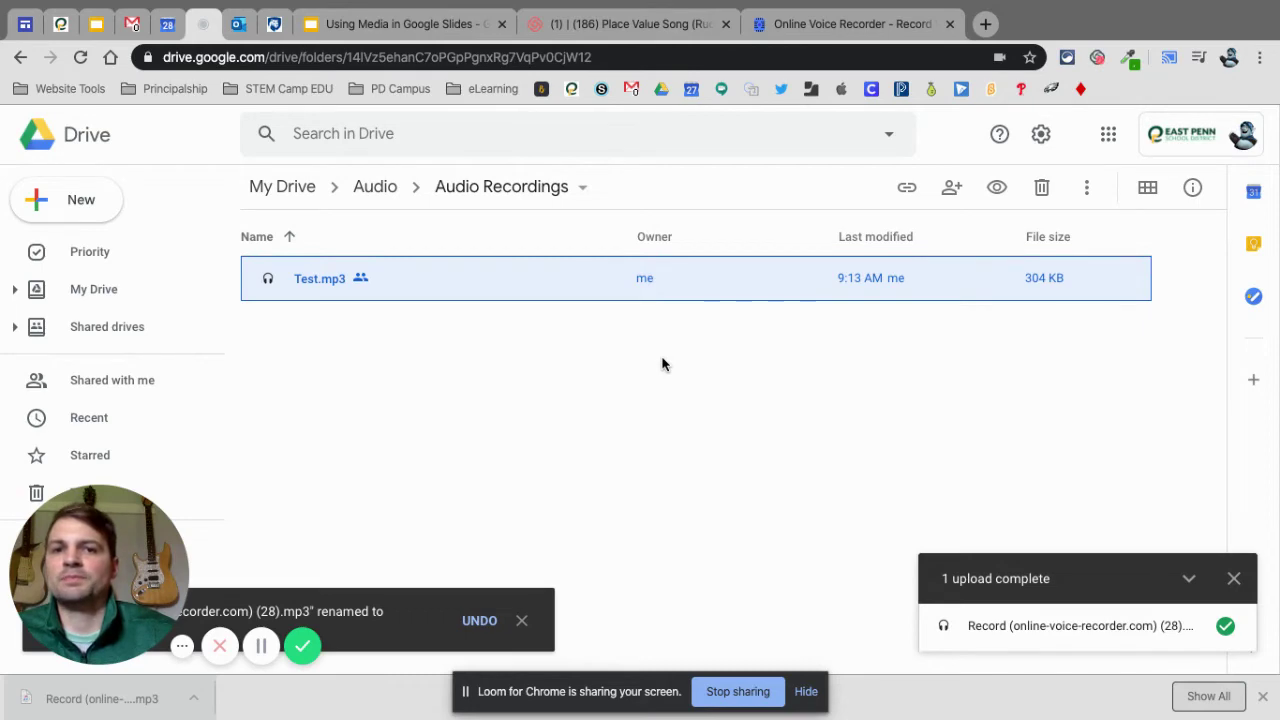
Step: Insert Test.mp3 from My Drive onto the Insert Audio slide of Using Media in Google Slides
click(340, 30)
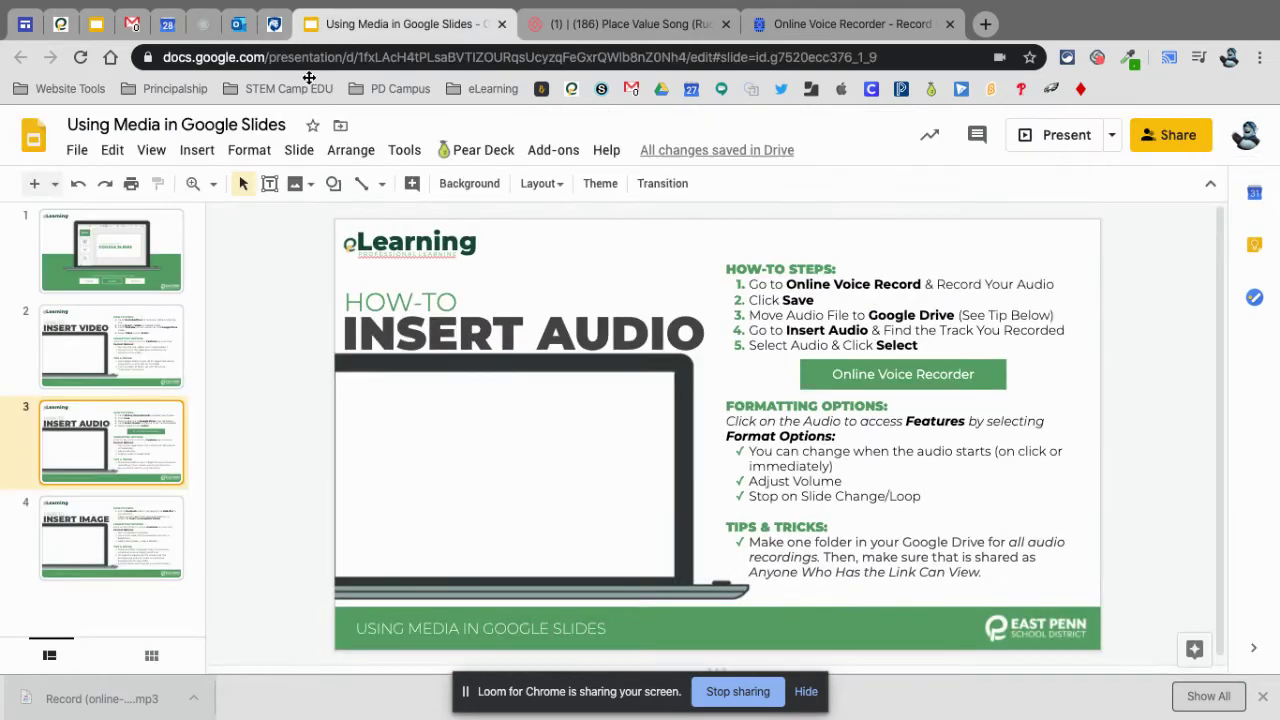
click(197, 150)
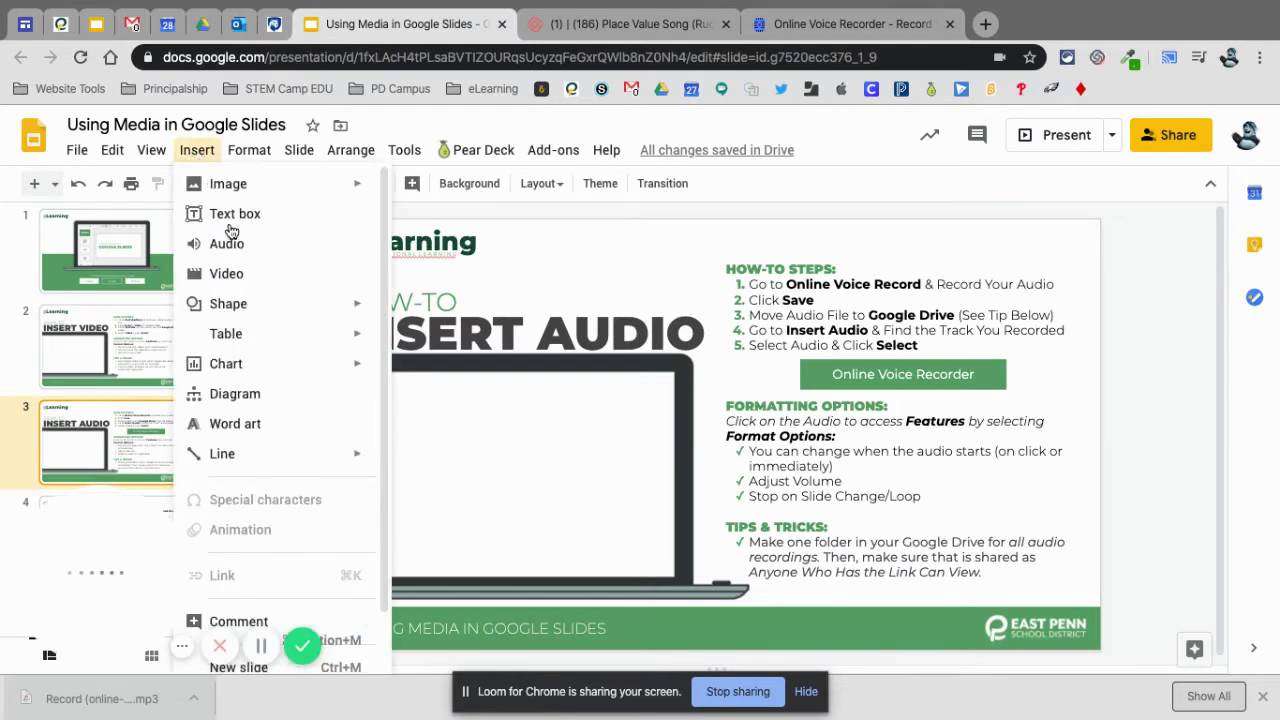
click(223, 243)
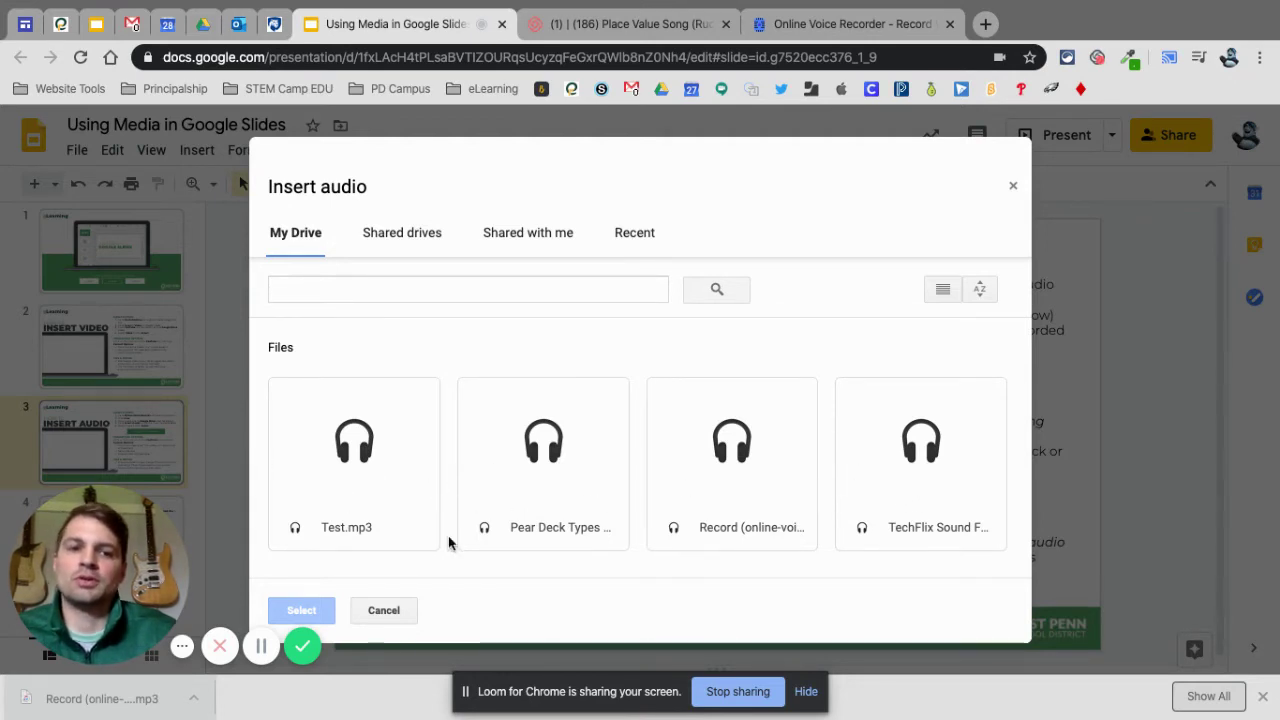
click(341, 441)
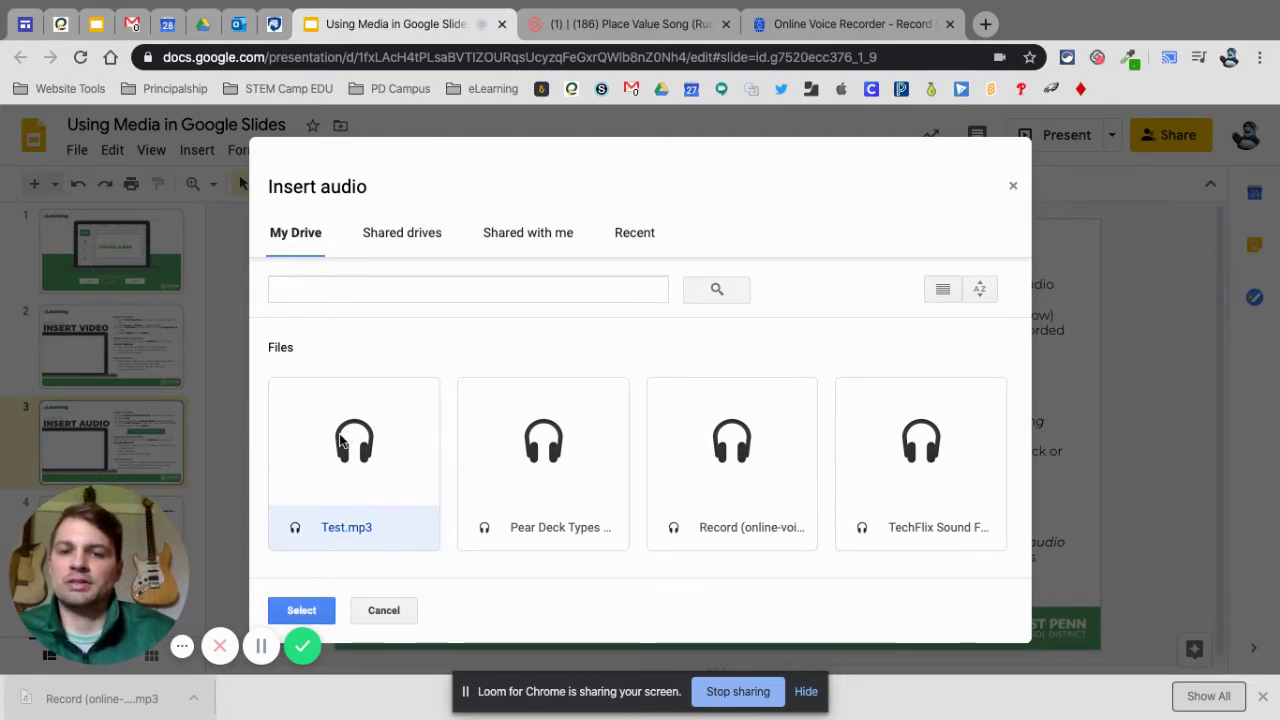
click(322, 612)
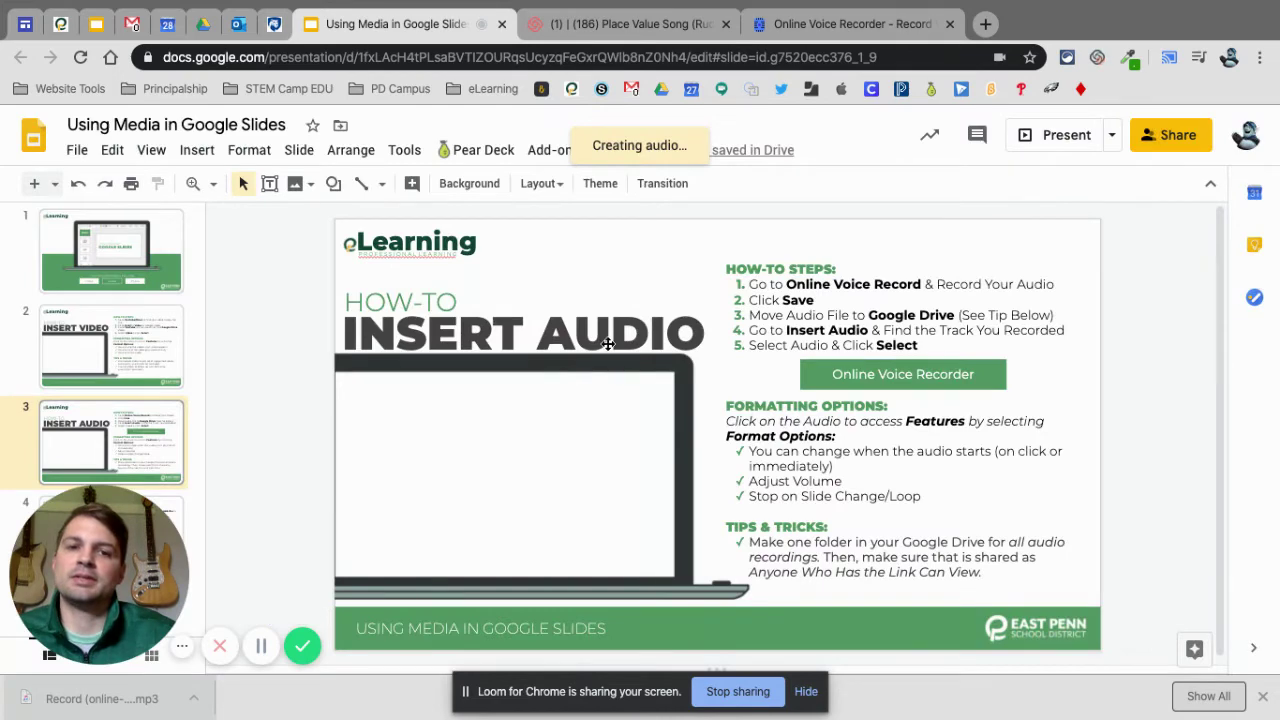
Step: Move the audio icon to the slide's top-right corner
drag(426, 259, 904, 252)
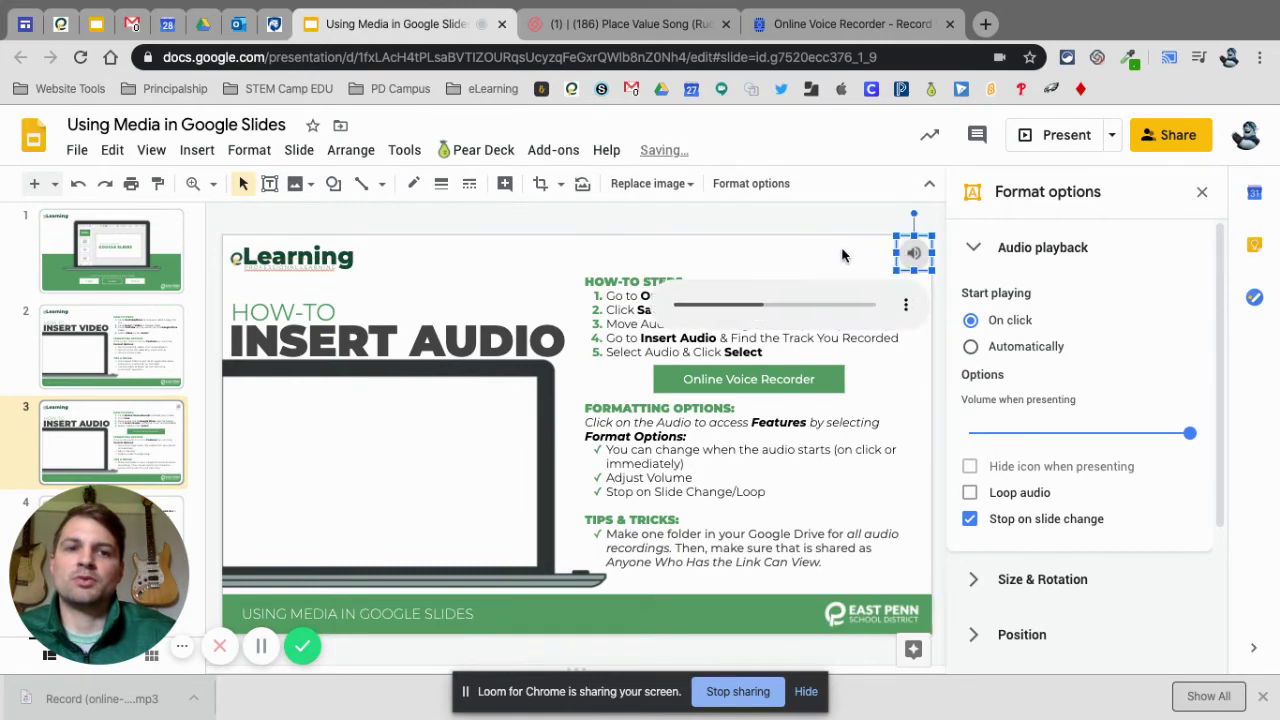
click(834, 241)
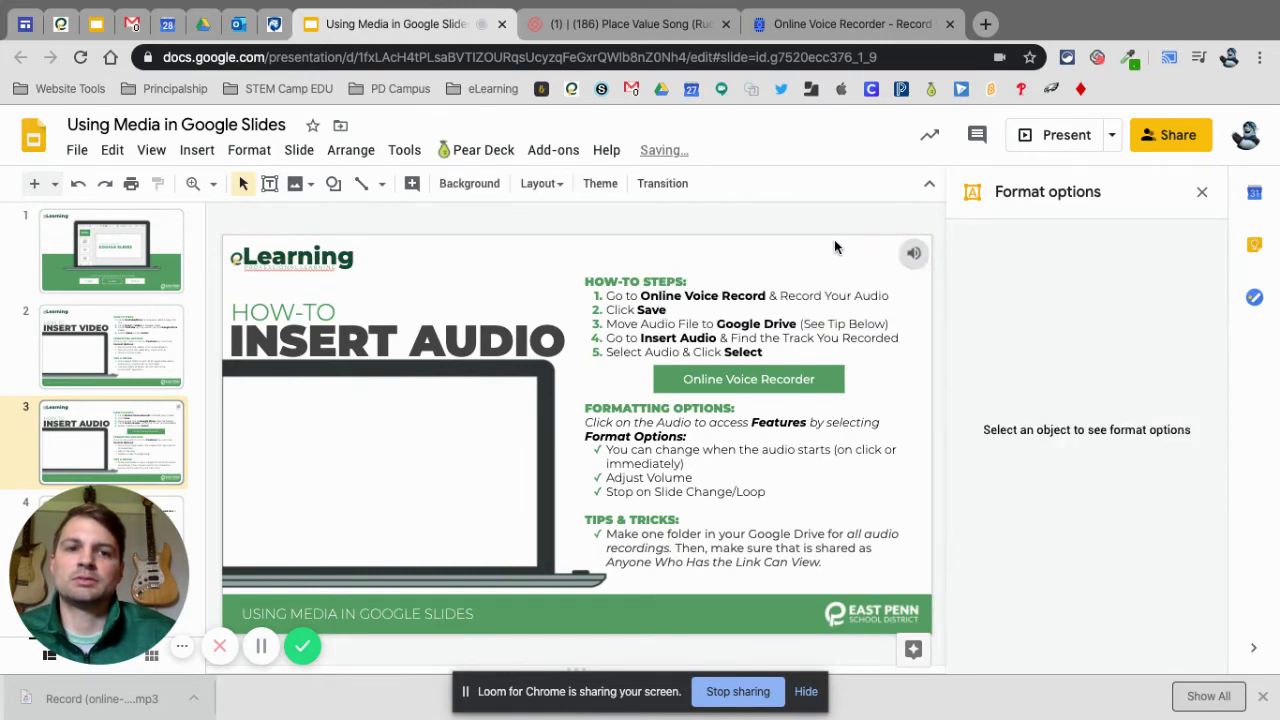
click(912, 253)
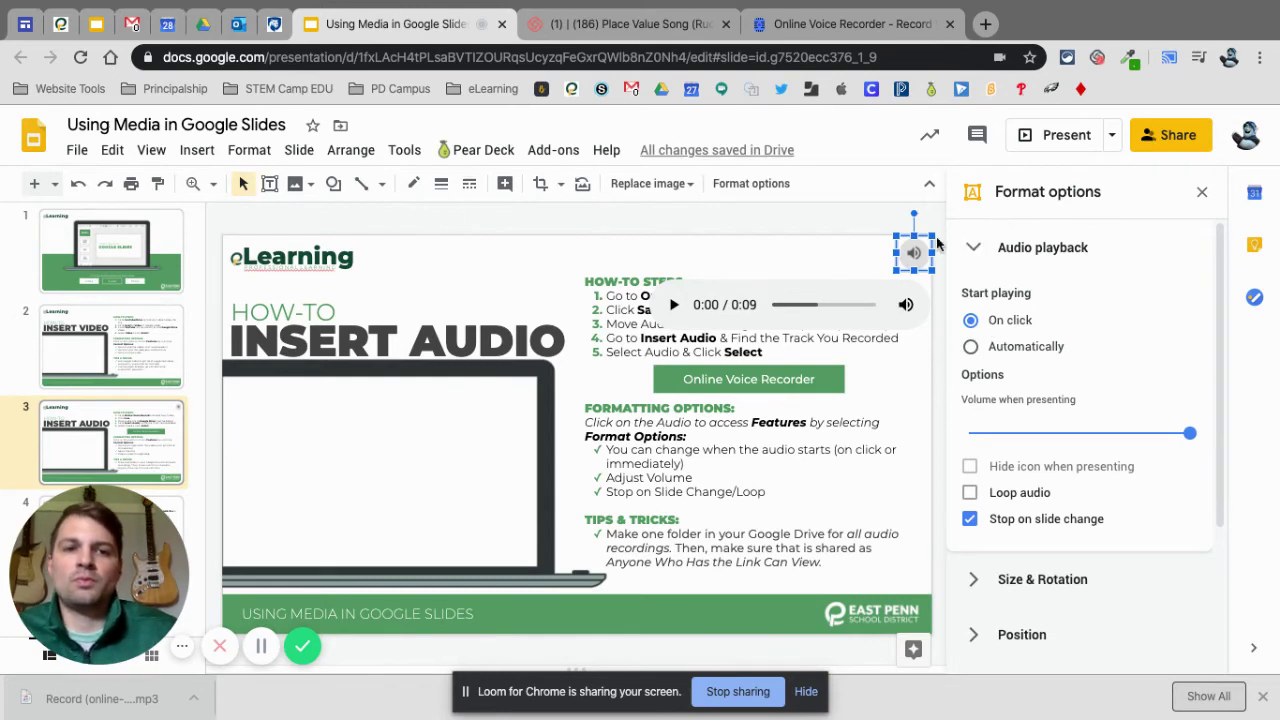
Step: Set the audio's presenting volume to 100 in Format options
click(1203, 193)
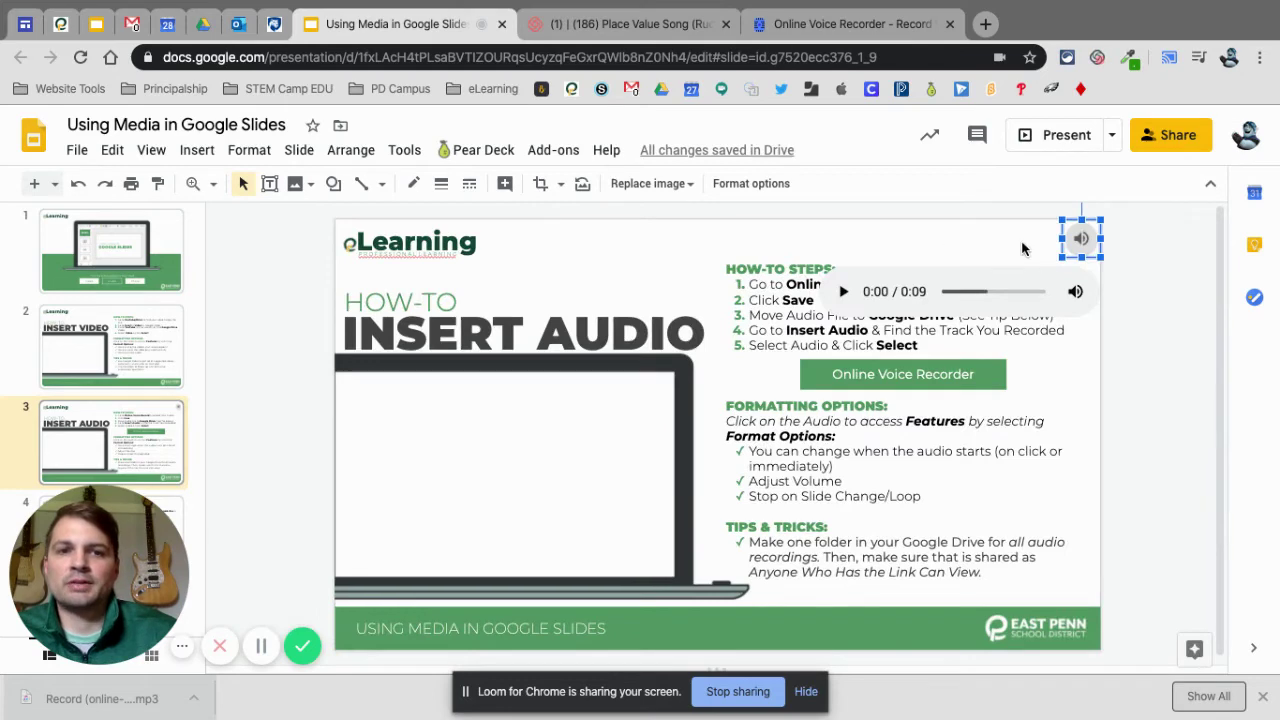
click(755, 186)
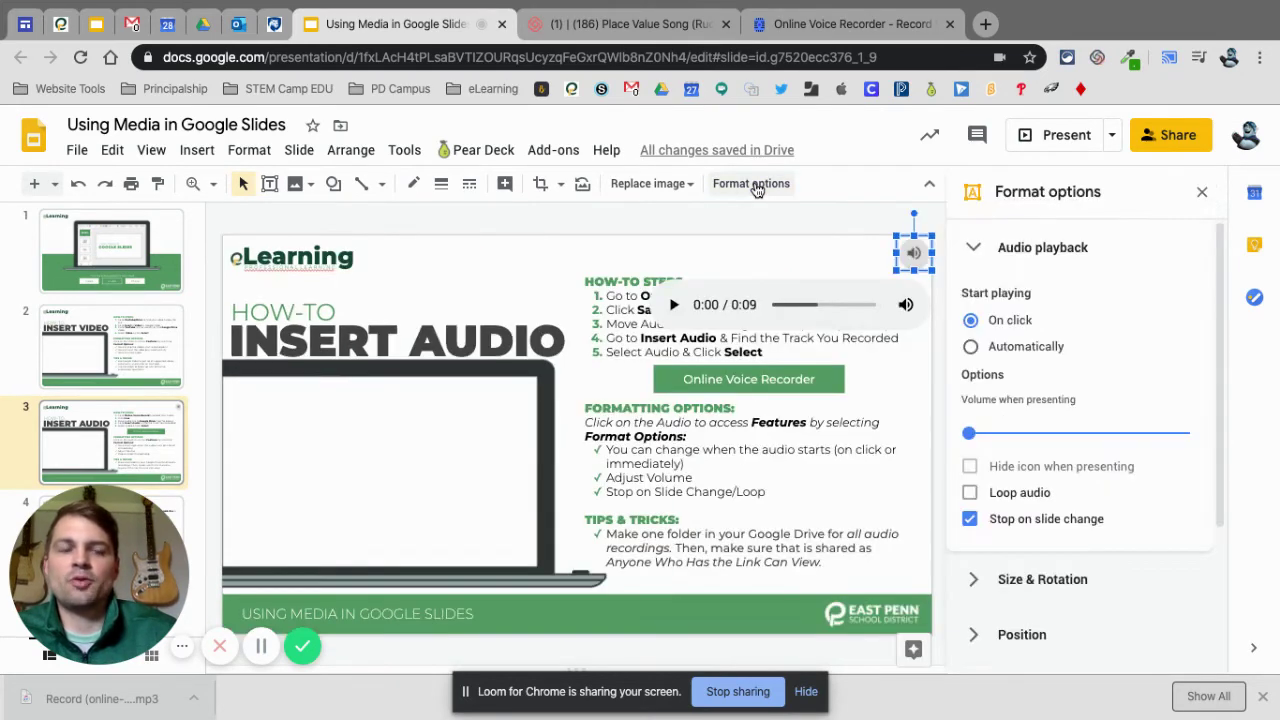
drag(968, 433, 1174, 433)
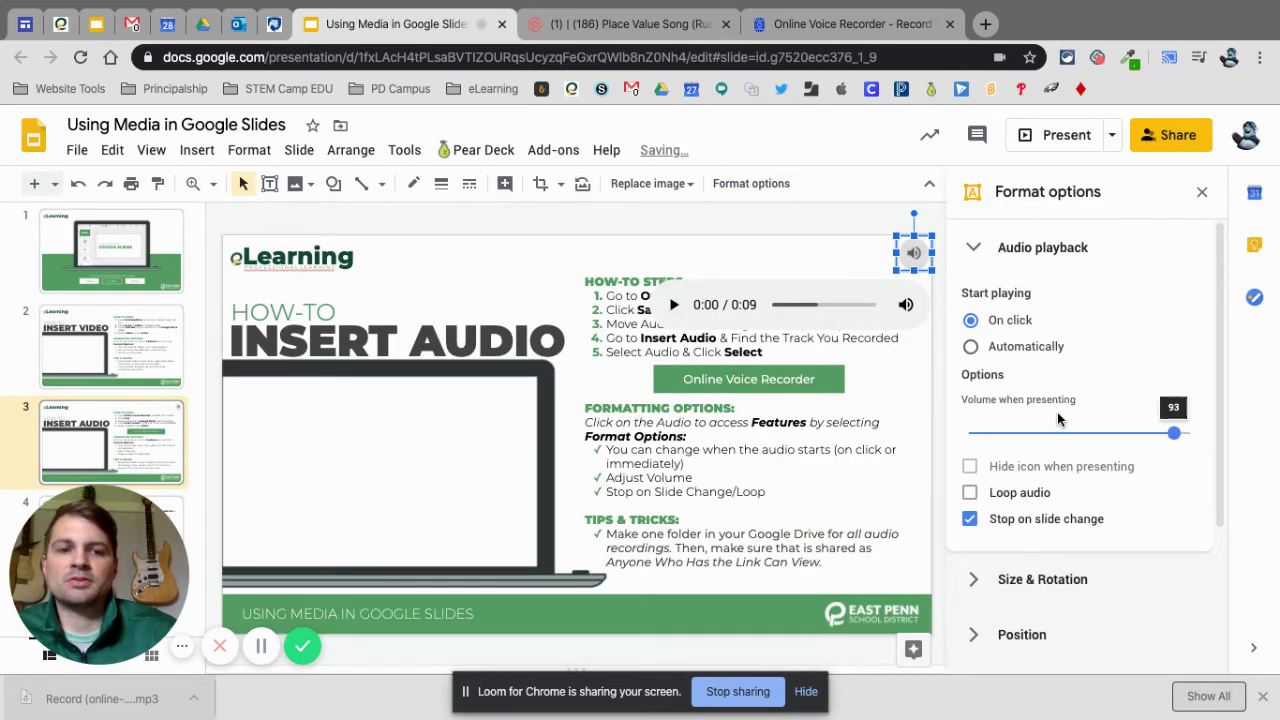
click(1195, 436)
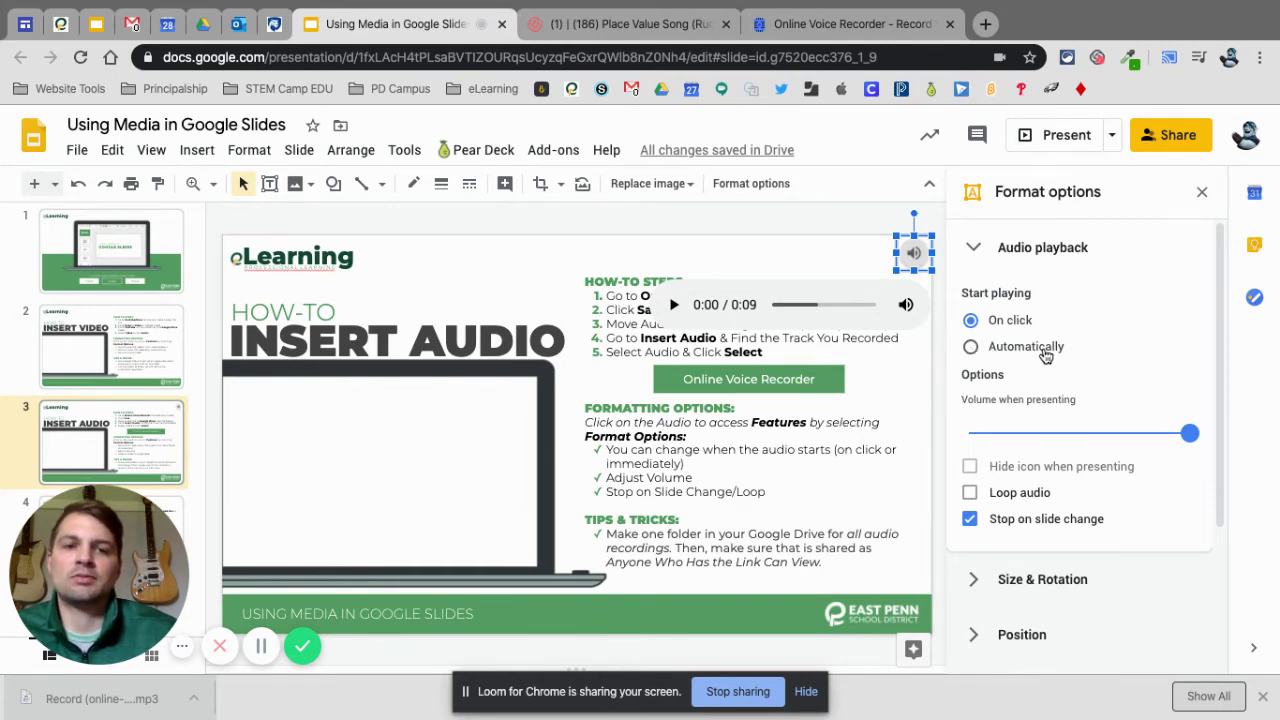
Step: Set Test.mp3 playback to Automatically and tick Hide icon when presenting
scroll(1045, 380, down, 1)
scroll(1045, 381, down, 2)
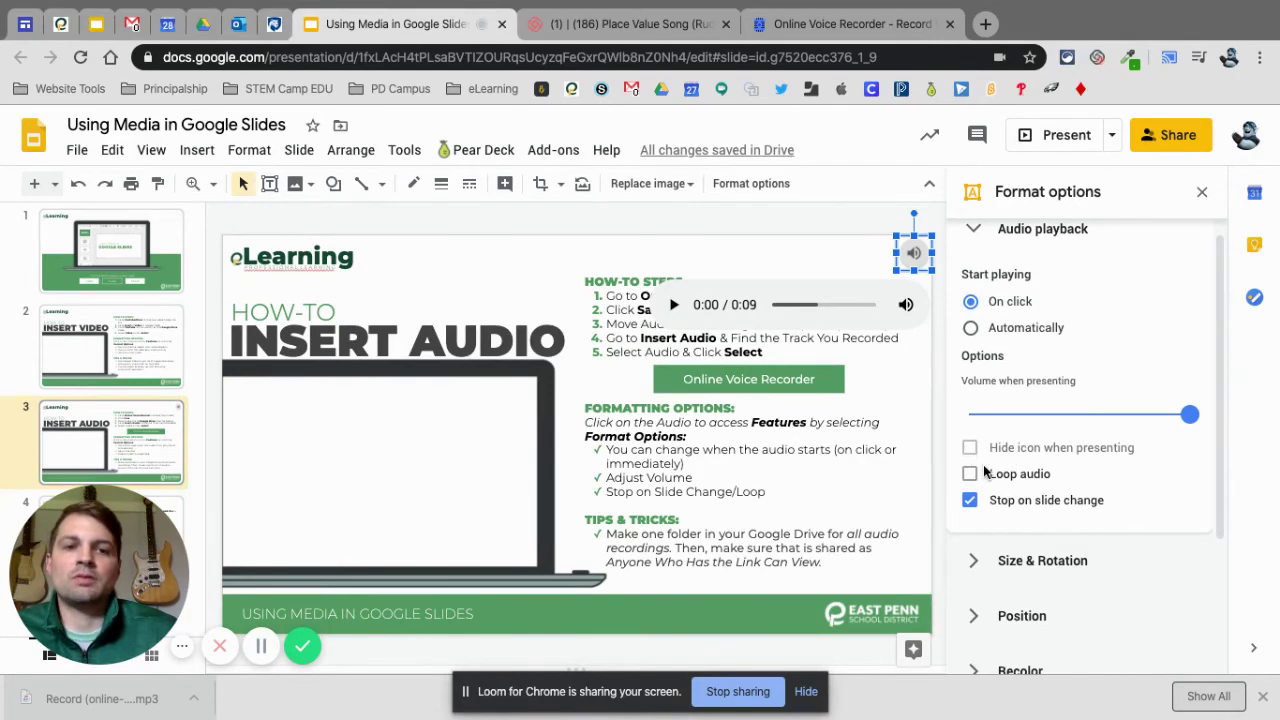
click(970, 328)
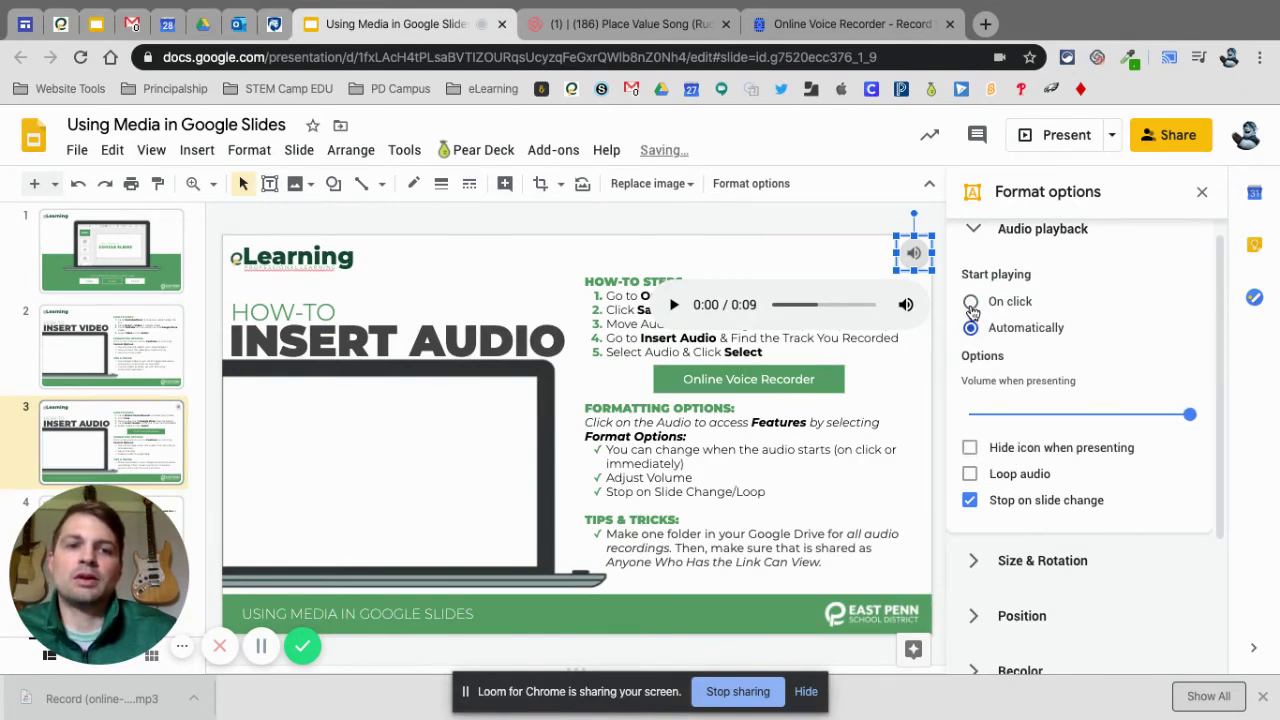
click(970, 301)
click(971, 328)
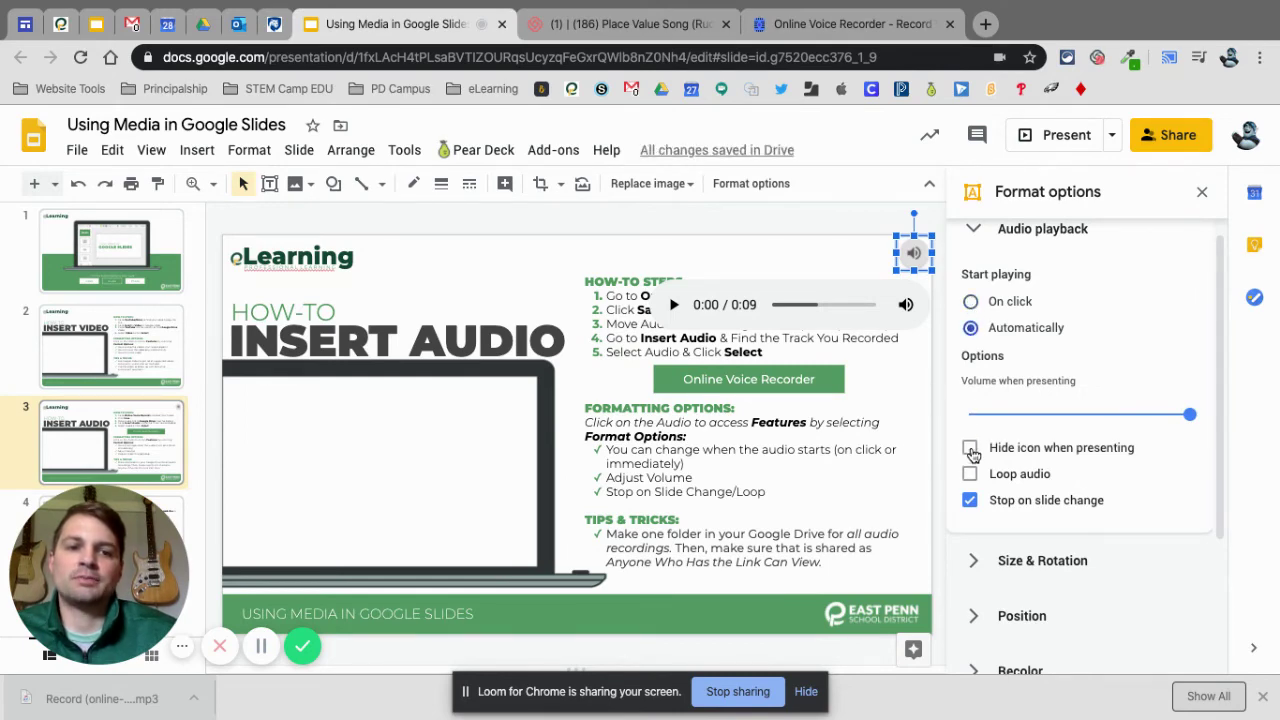
click(970, 301)
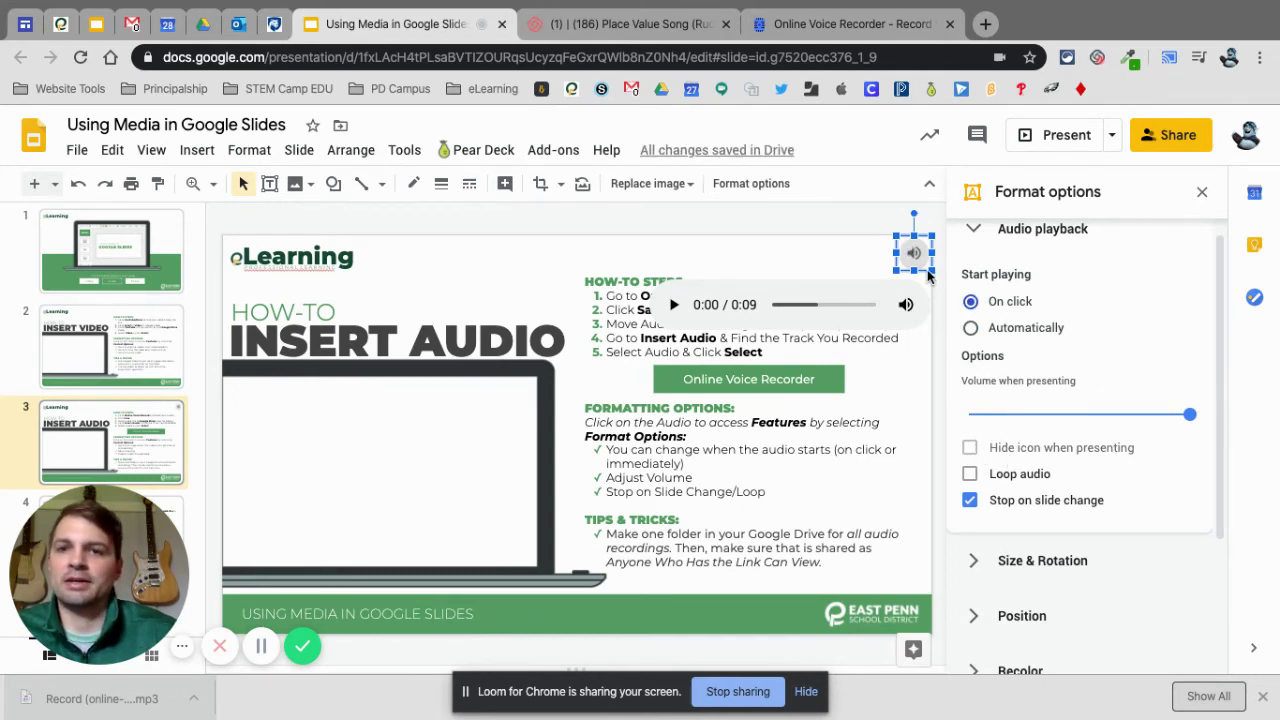
click(970, 327)
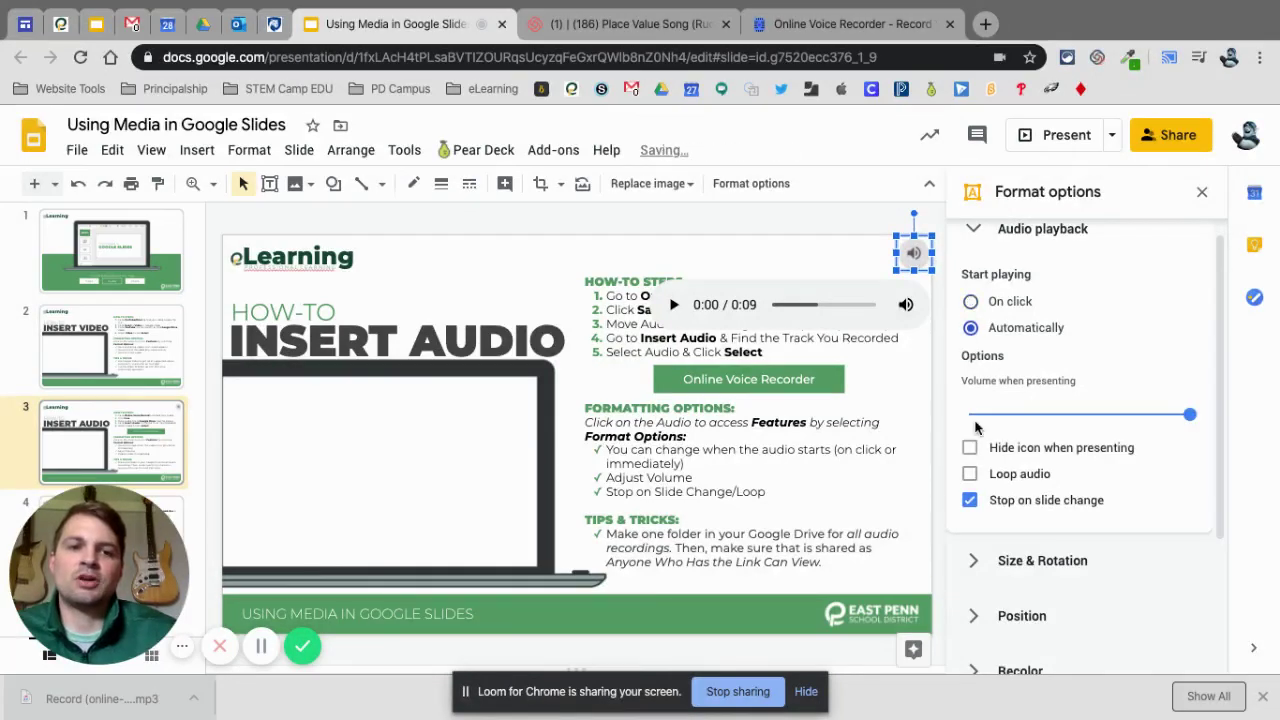
click(970, 448)
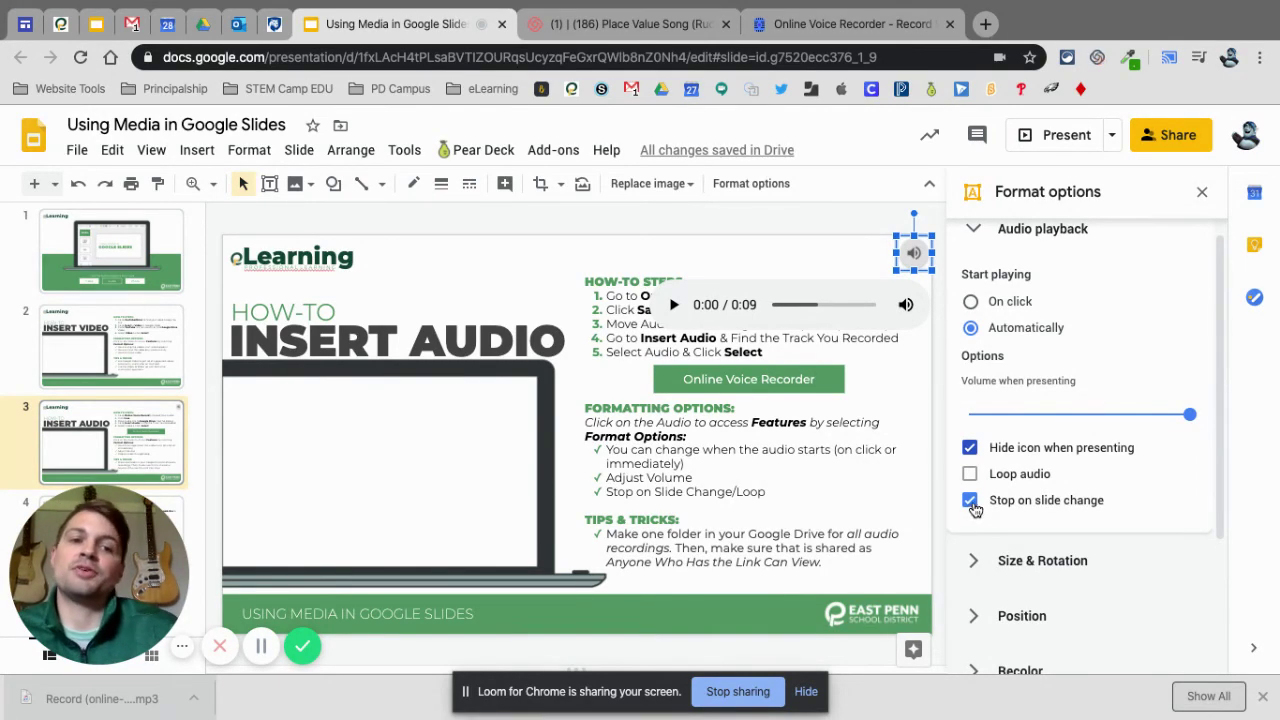
Step: Expand the Recolor settings in Format options and try the Light 5 recolour on the audio icon
scroll(988, 497, down, 3)
click(990, 481)
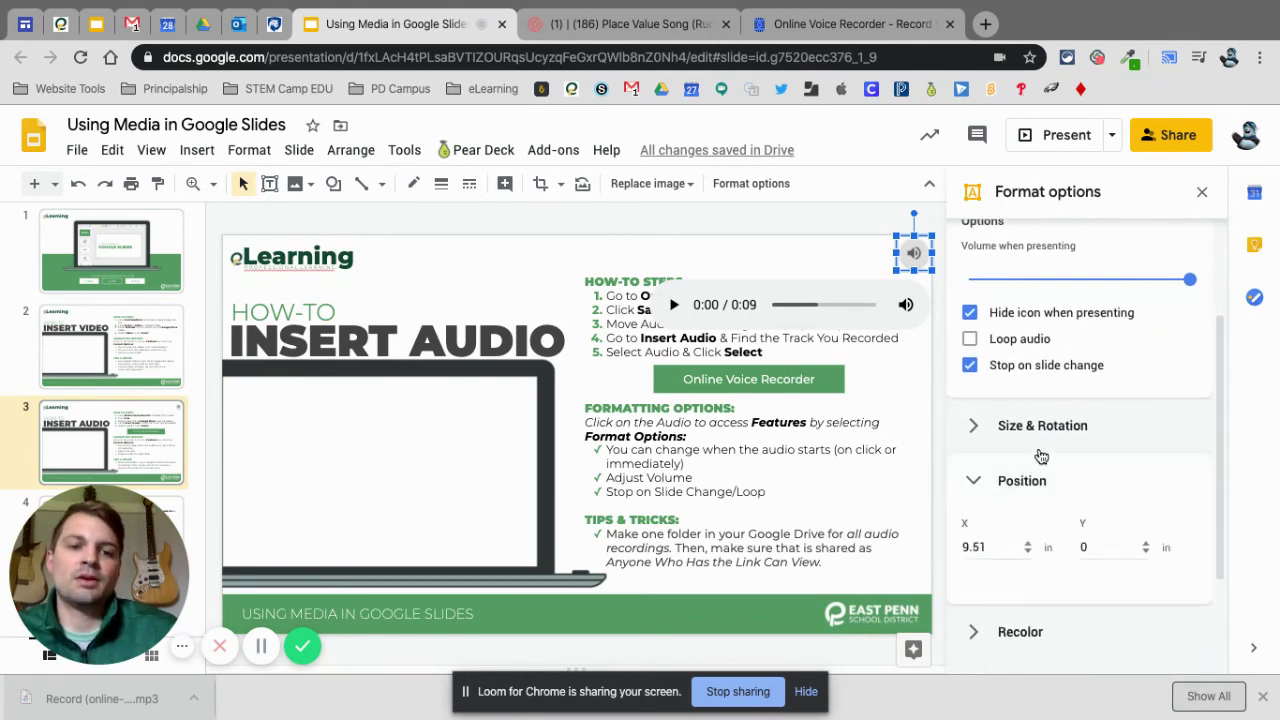
click(984, 487)
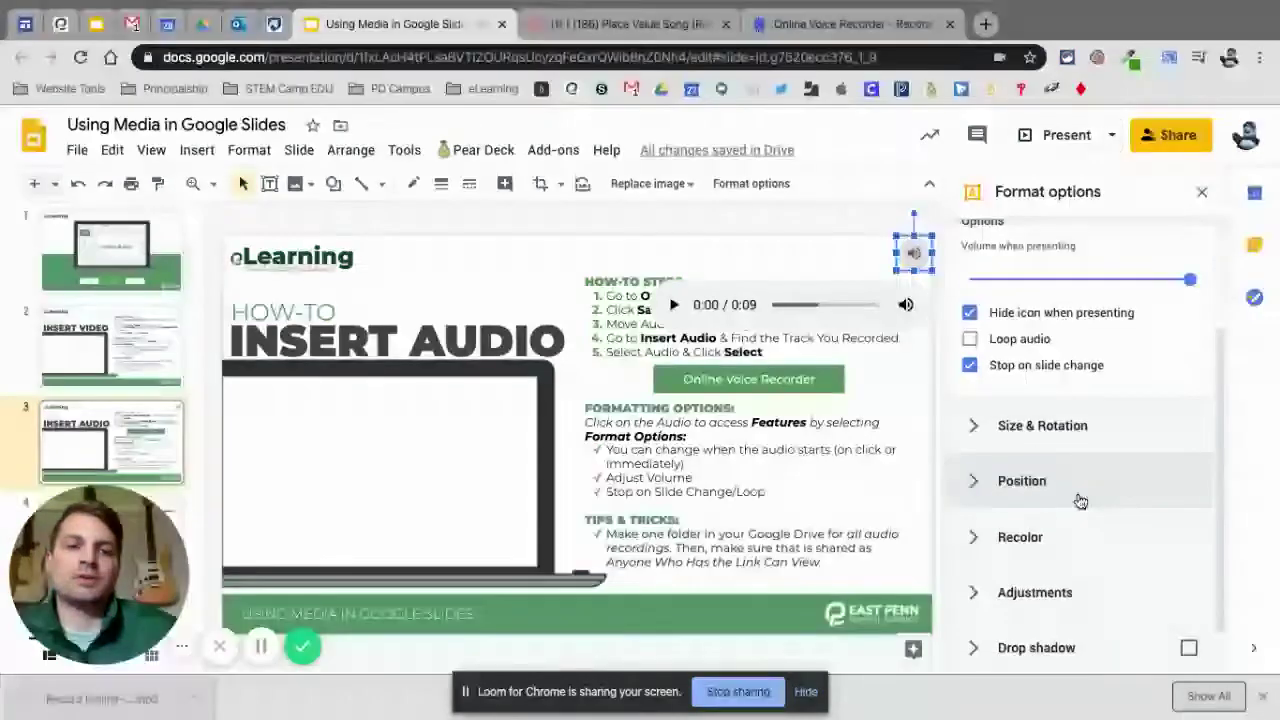
click(975, 540)
click(1043, 588)
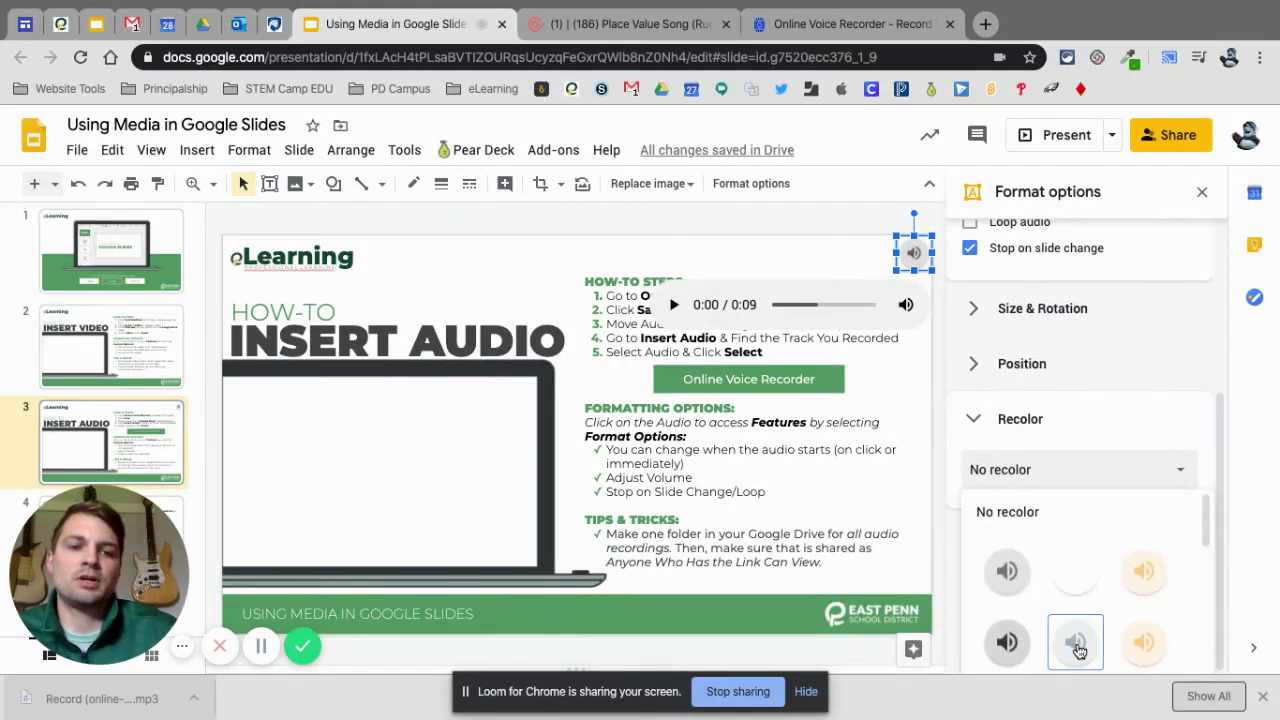
click(1074, 640)
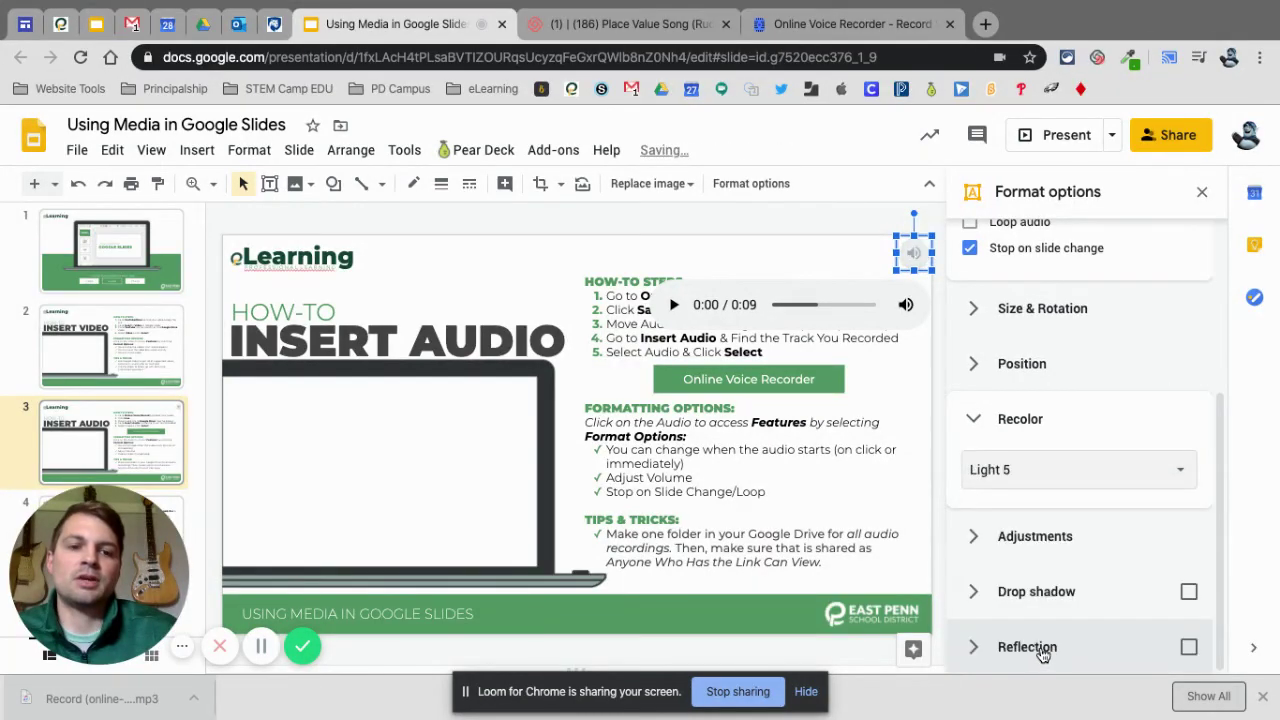
Step: Switch the audio icon's recolour to Dark 4 and close the Format options panel
click(1058, 474)
scroll(1108, 592, down, 3)
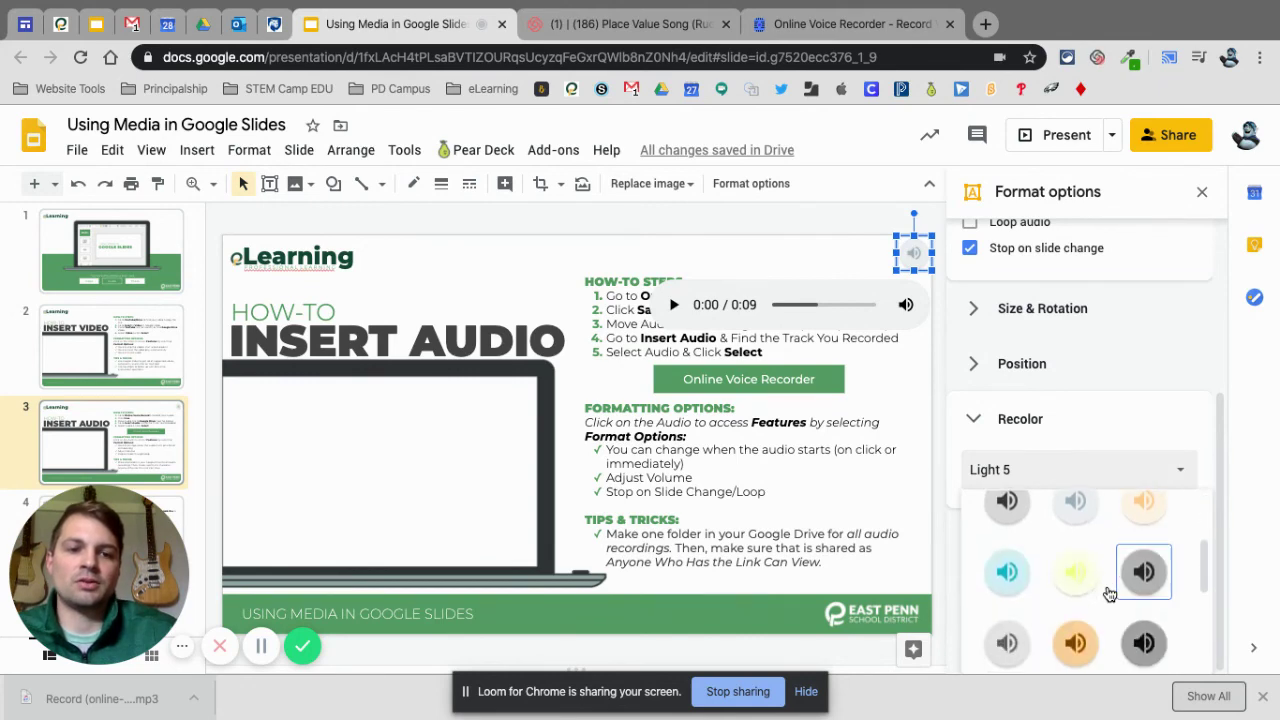
click(1148, 552)
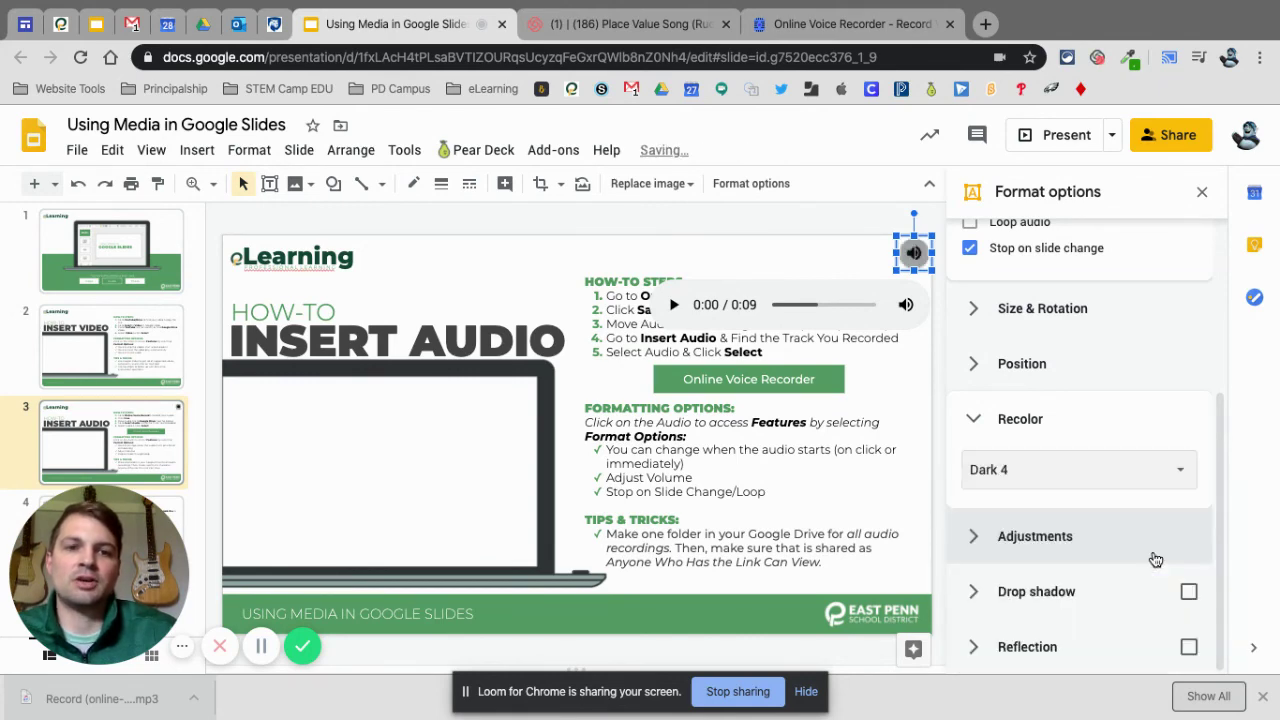
click(987, 424)
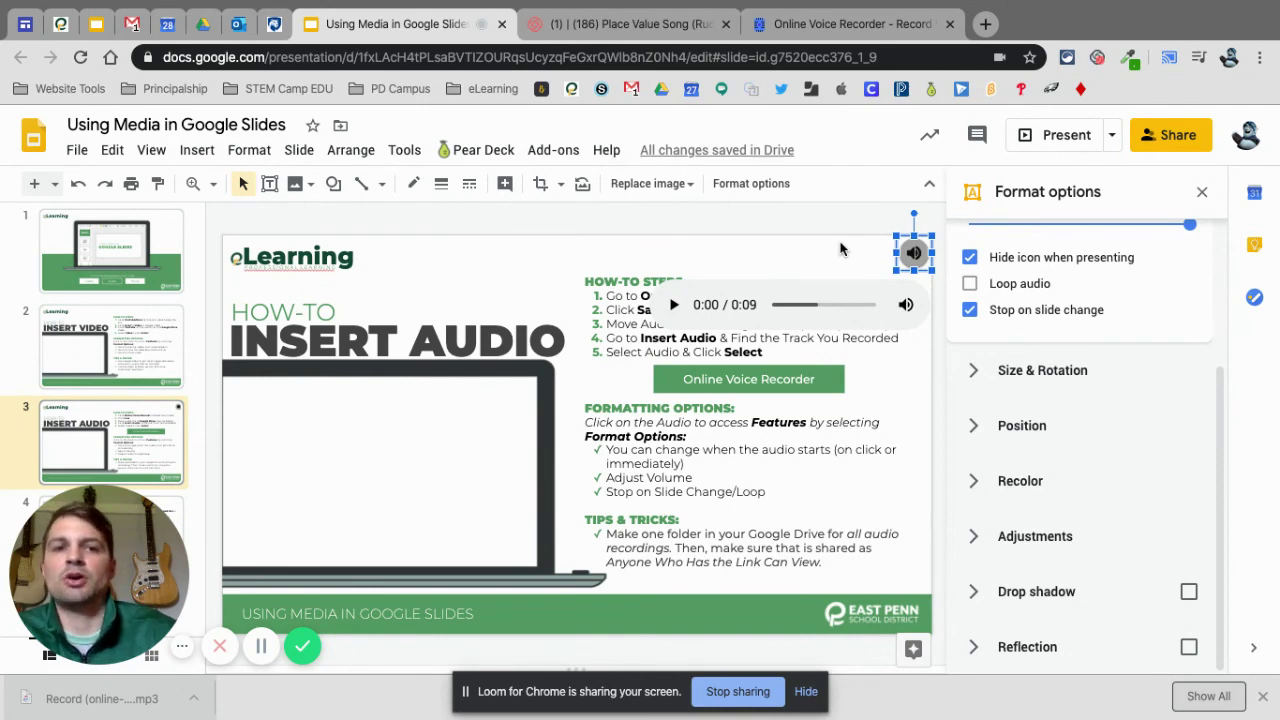
click(1202, 192)
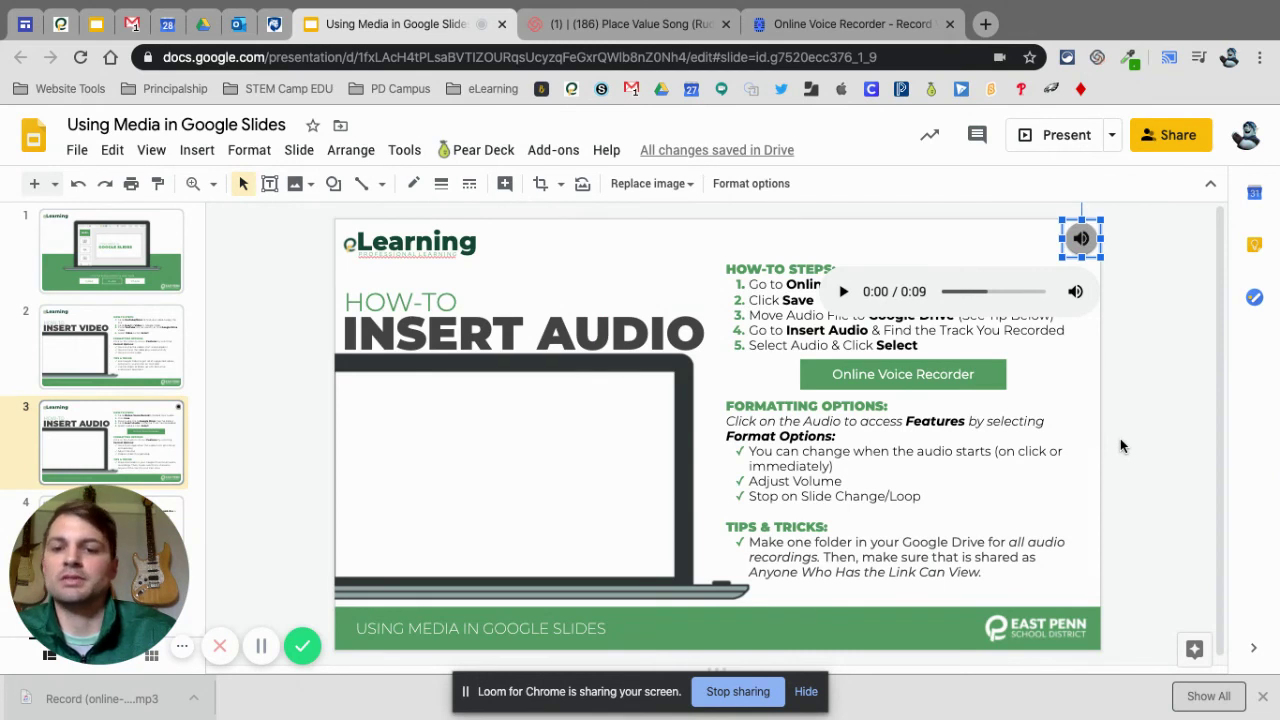